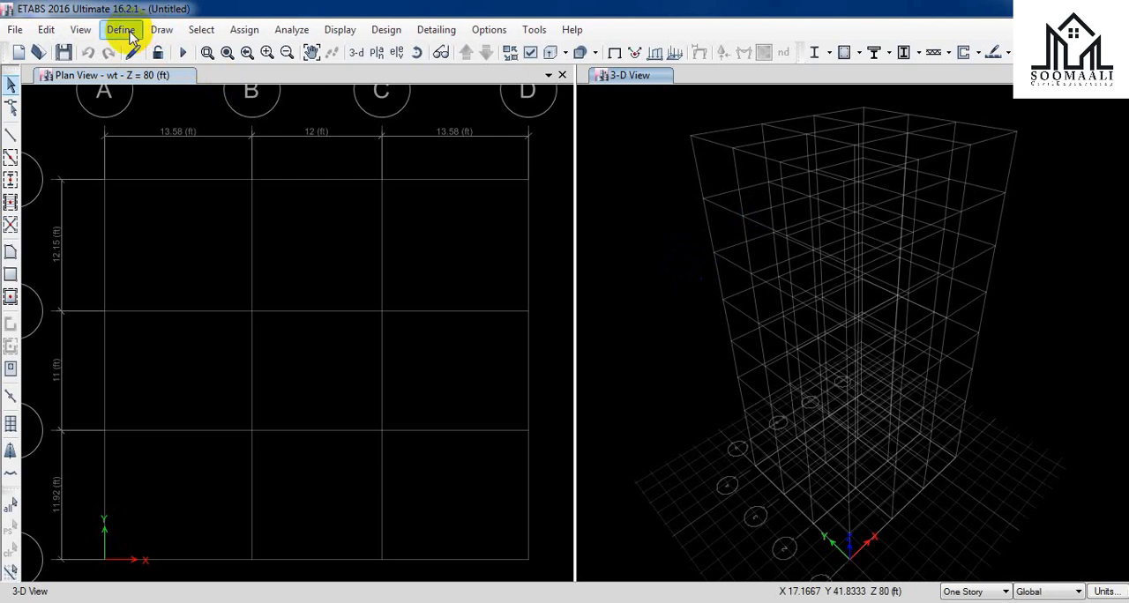
Step: Open the frame section properties and delete the listed default sections from A-CompBm through SteelCol in bulk
left_click(128, 31)
mouse_move(225, 77)
left_click(381, 87)
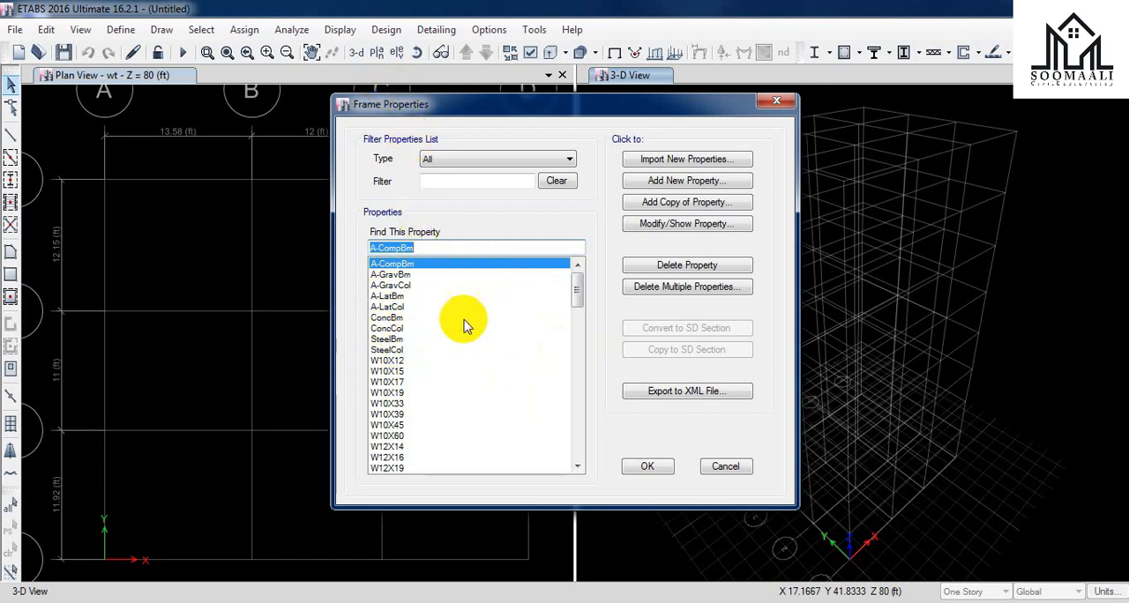
left_click(696, 289)
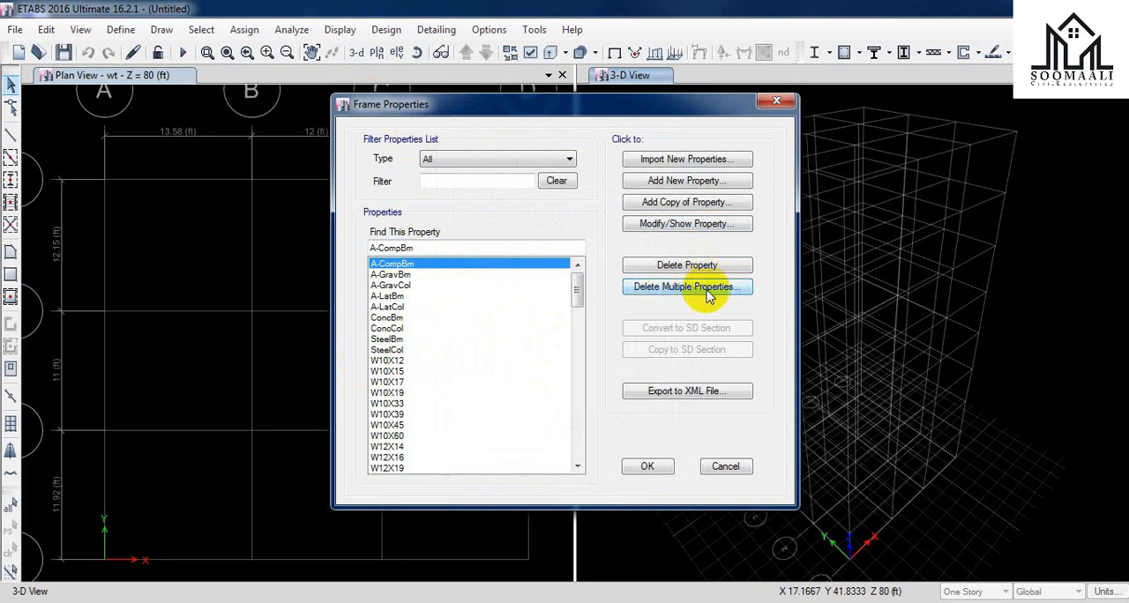
left_click(708, 292)
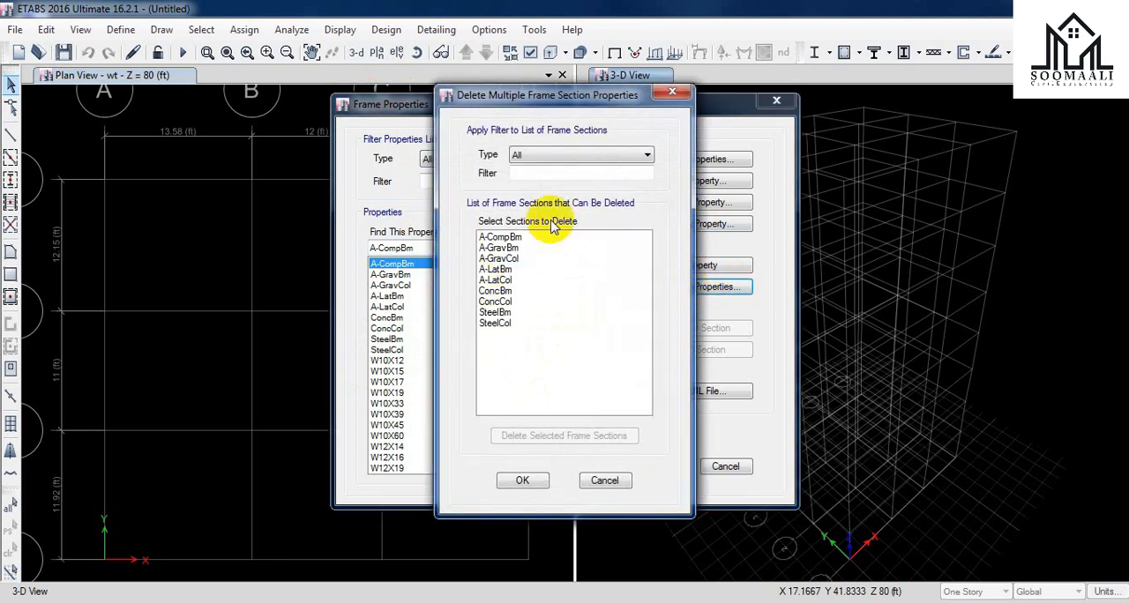
left_click_drag(497, 241, 517, 328)
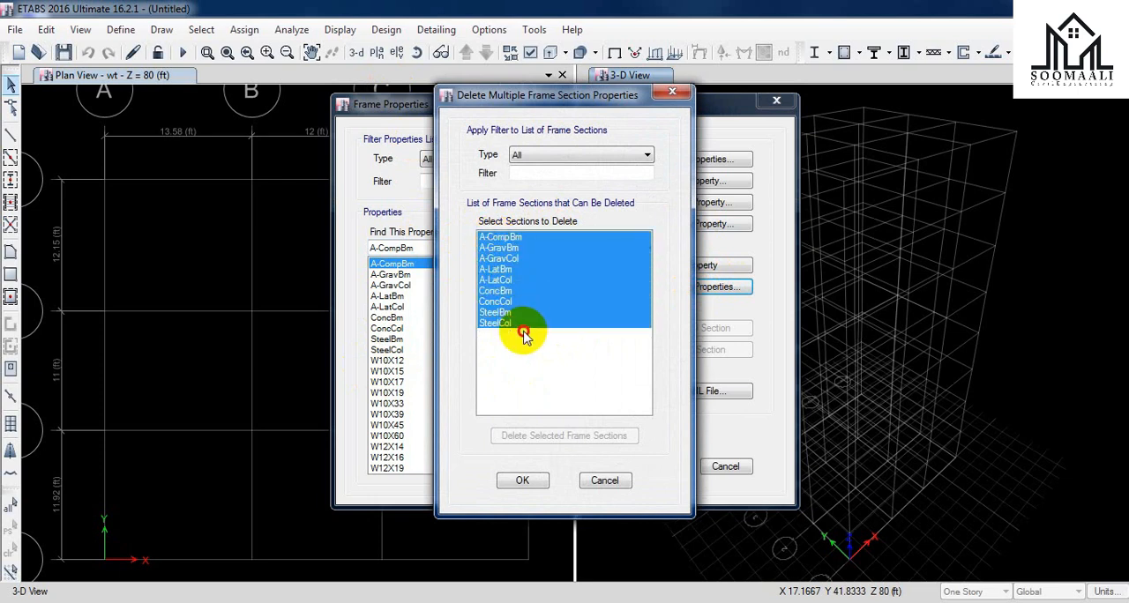
left_click(540, 438)
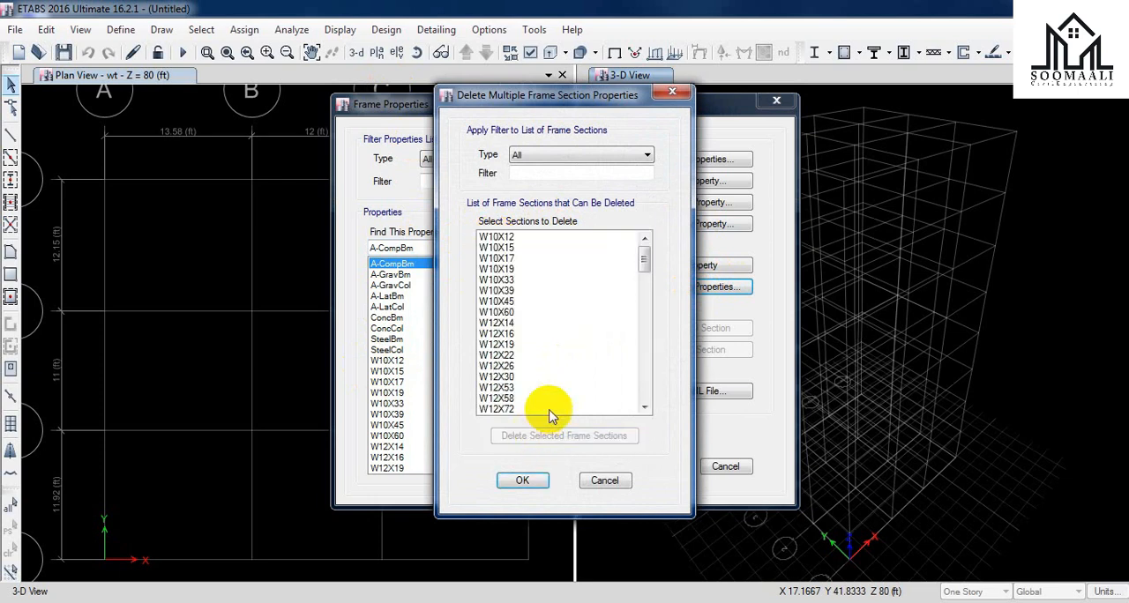
Step: Delete all the deletable W-shape steel sections in bulk and accept the reduced frame section list
left_click(535, 238)
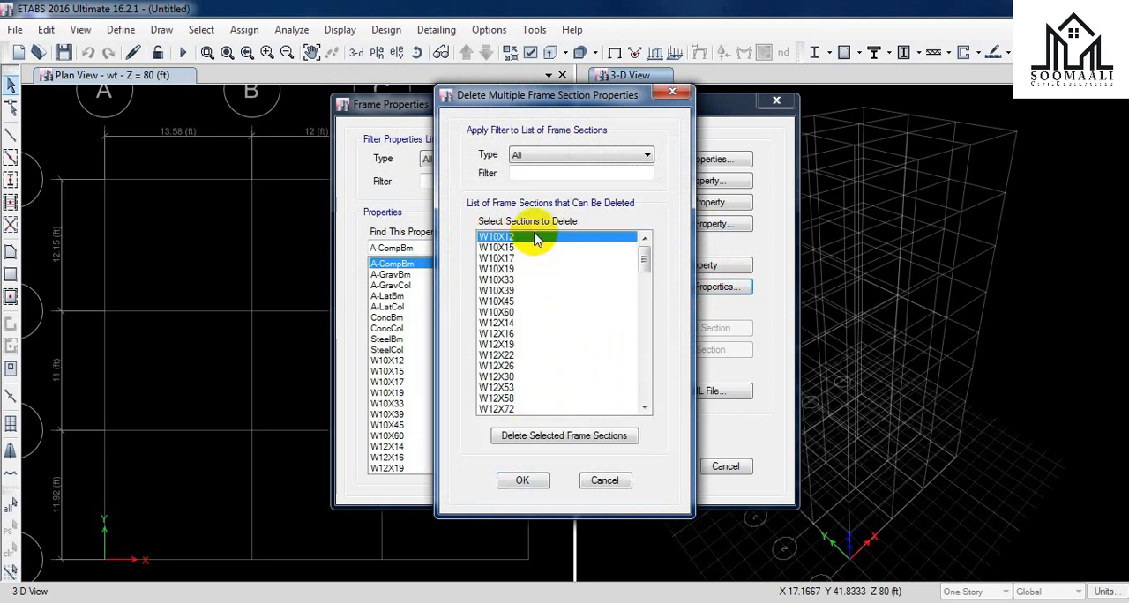
left_click_drag(536, 250, 544, 439)
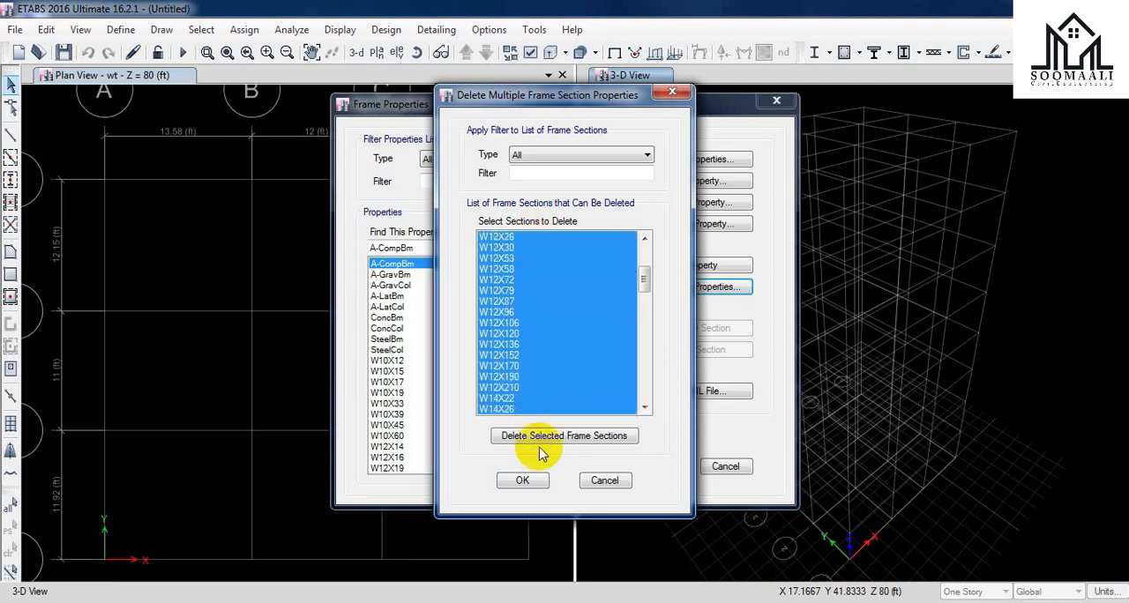
left_click(551, 438)
left_click_drag(545, 243, 521, 476)
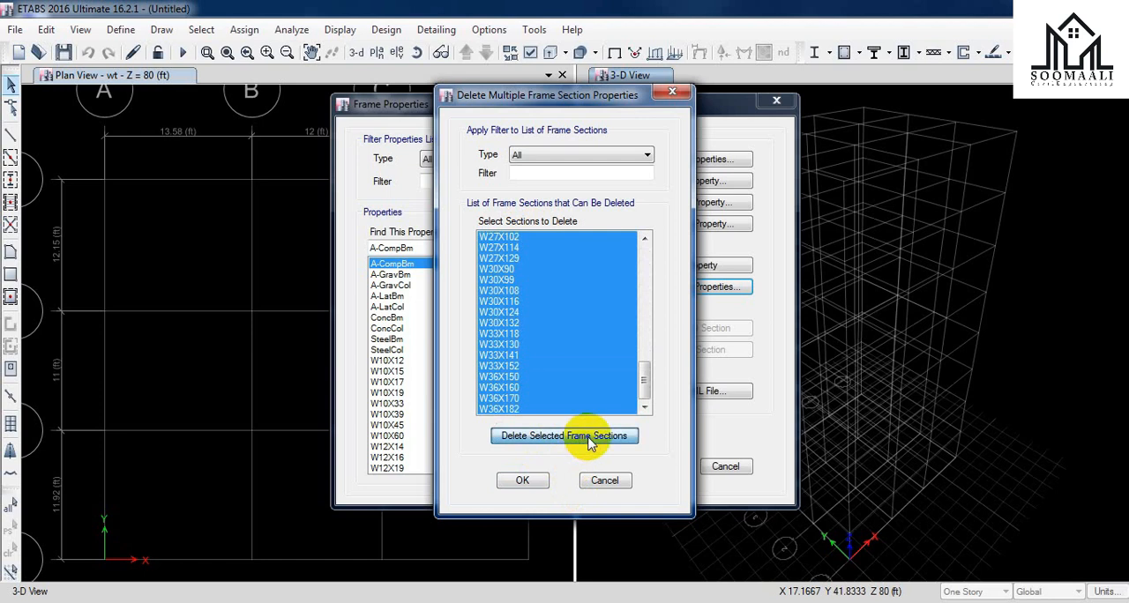
left_click(584, 436)
left_click(707, 365)
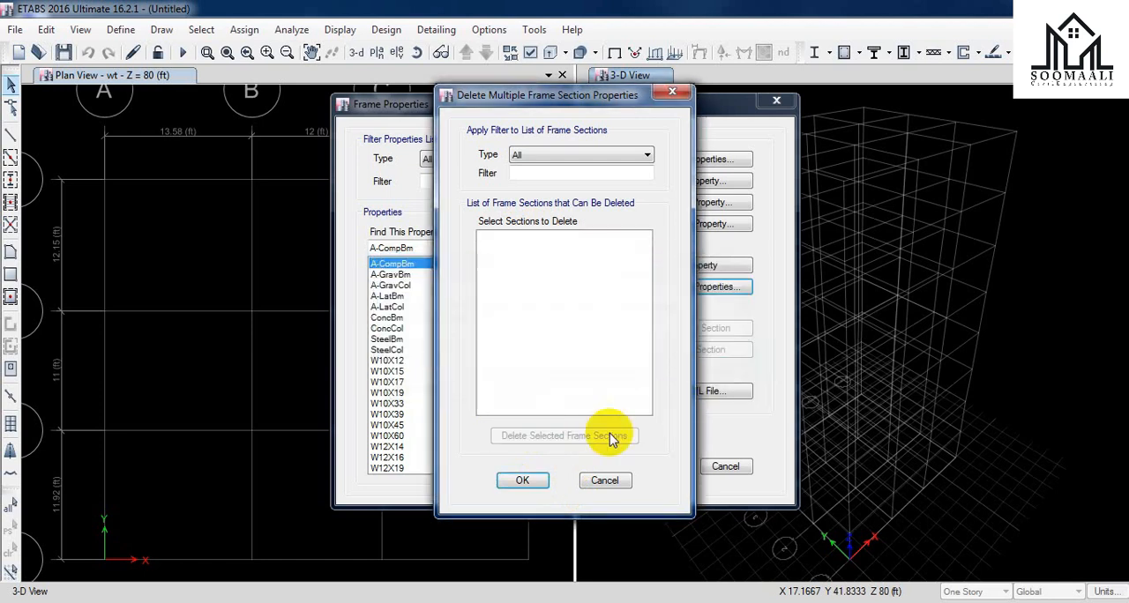
left_click(528, 482)
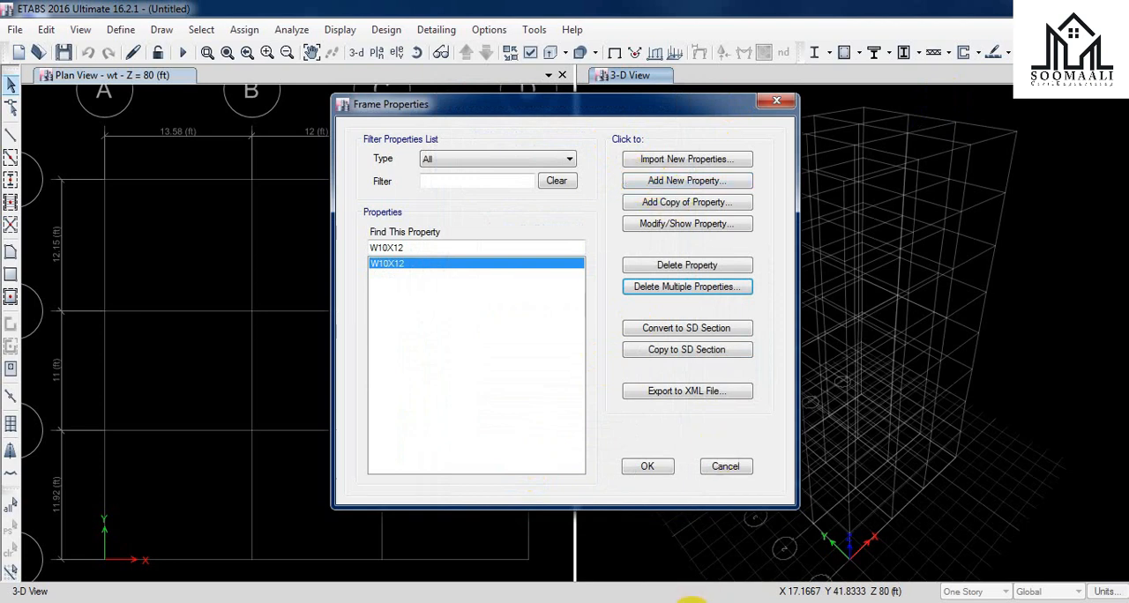
Step: Start a new frame section property with the Concrete Rectangular shape
left_click(679, 181)
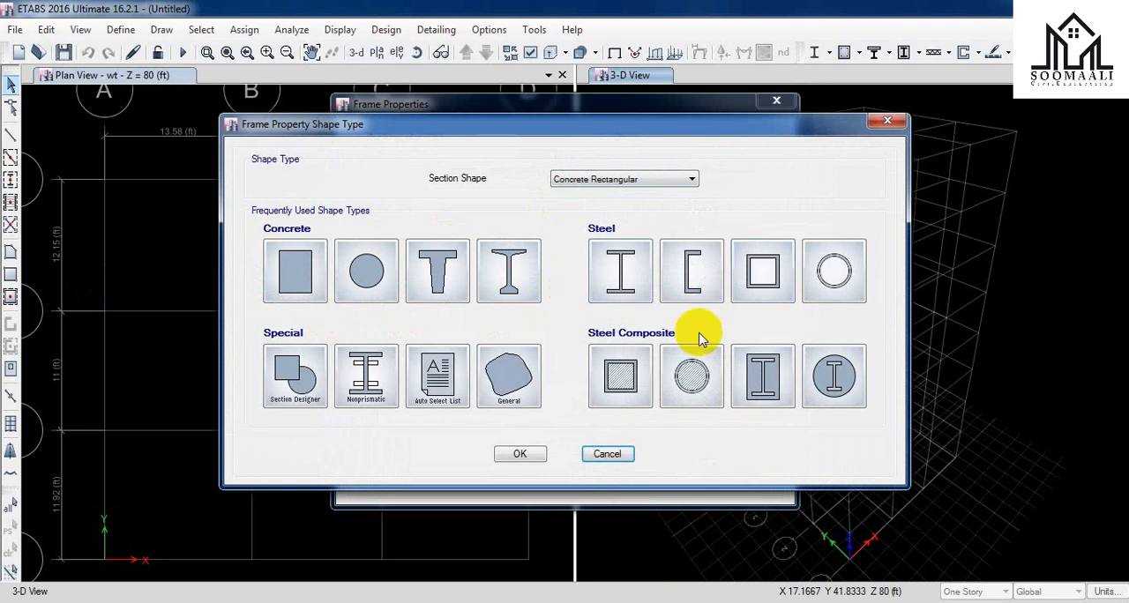
left_click(291, 295)
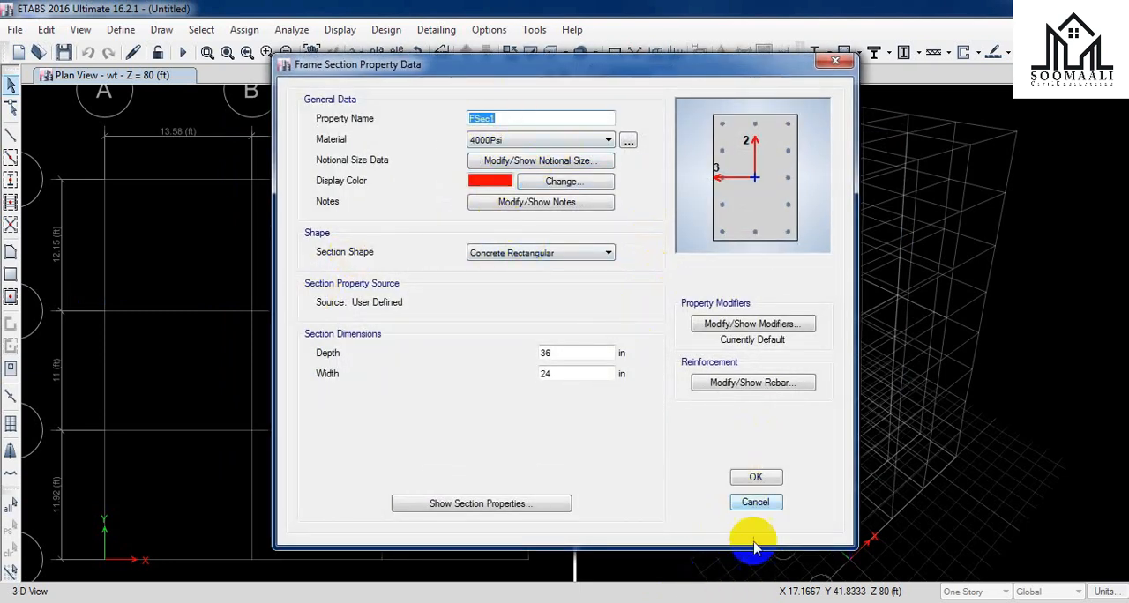
Step: Switch to the floor plan in Paint and draw red ellipses around the upper-left corner column and the four central columns
left_click(783, 602)
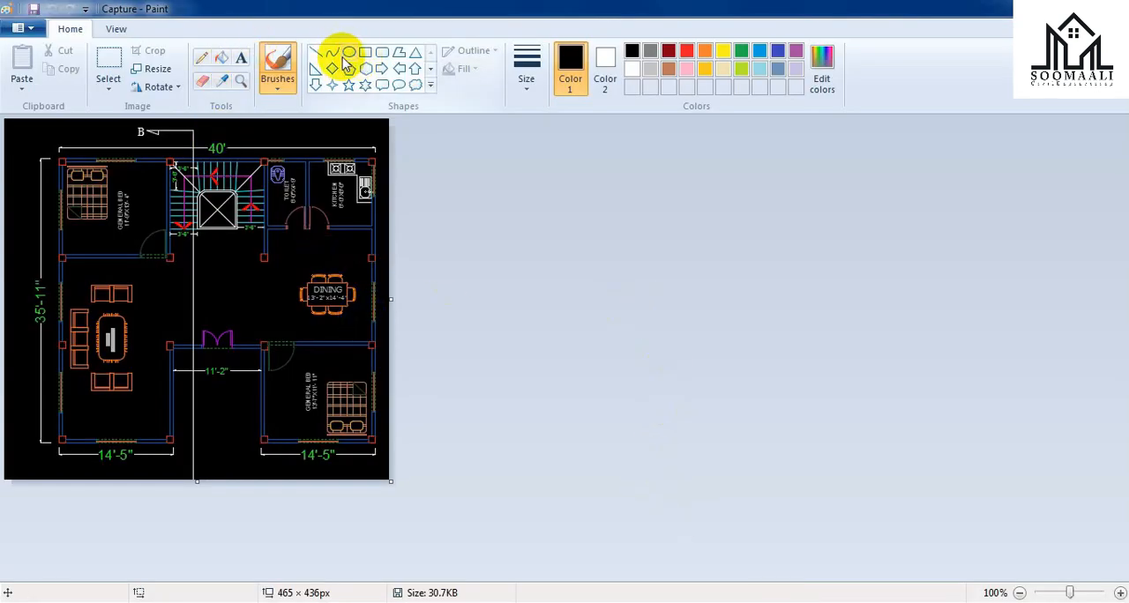
left_click(349, 53)
left_click(687, 52)
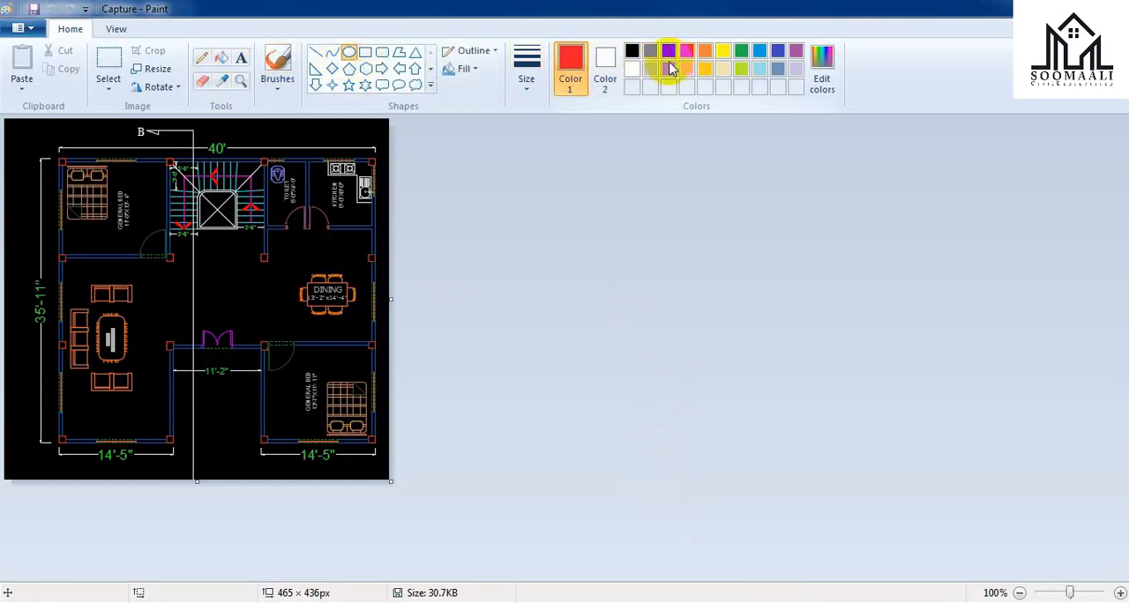
left_click_drag(35, 156, 95, 191)
mouse_move(152, 247)
left_mouse_down()
mouse_move(315, 383)
mouse_move(305, 379)
left_mouse_up()
left_click_drag(223, 249, 164, 222)
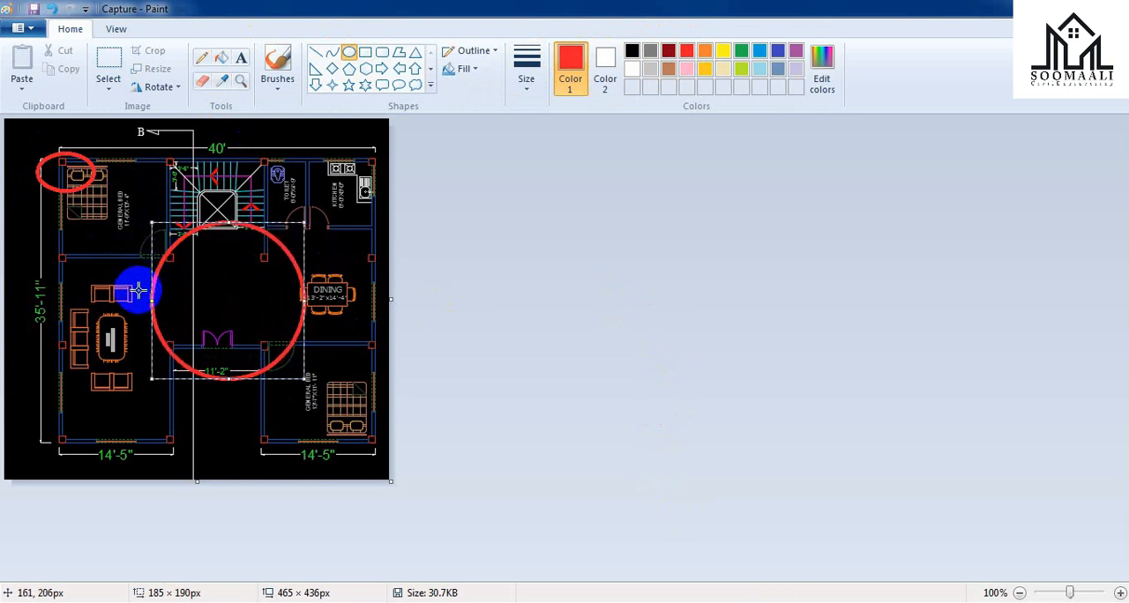
left_click_drag(146, 299, 125, 299)
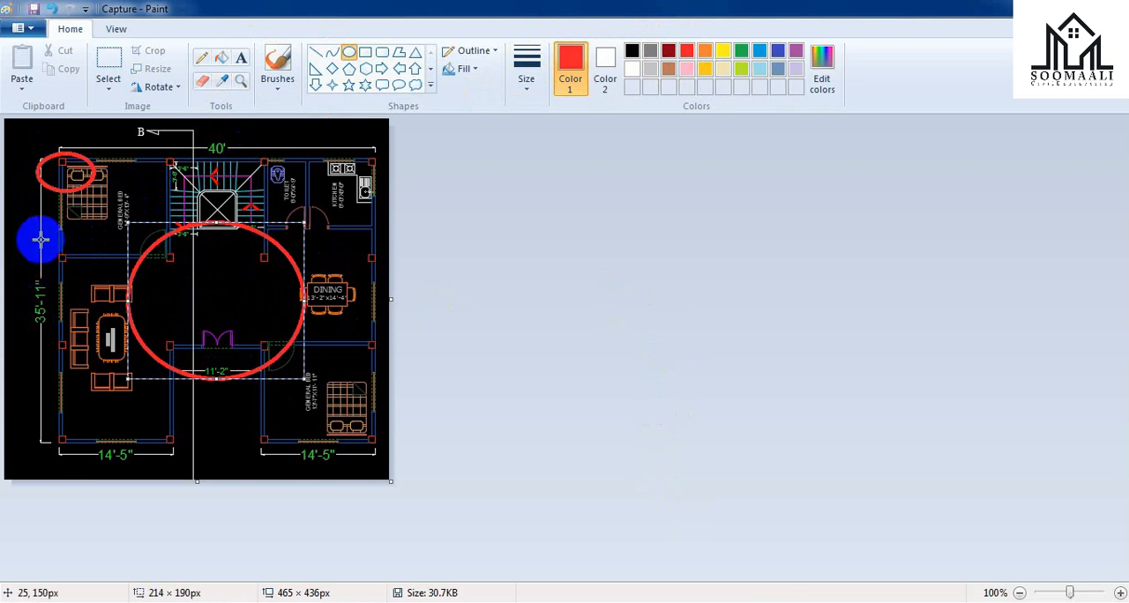
Step: Draw red ellipses around the upper-right, lower-right and lower-left corner columns of the floor plan
left_click_drag(339, 135, 396, 196)
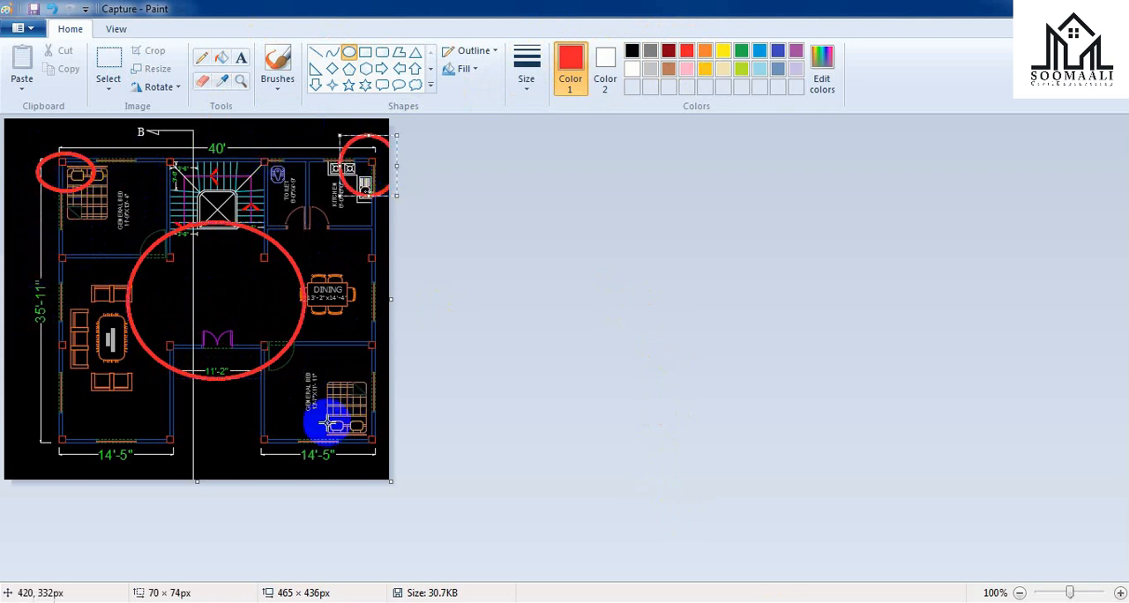
mouse_move(352, 412)
left_mouse_down()
mouse_move(361, 476)
mouse_move(397, 479)
left_mouse_up()
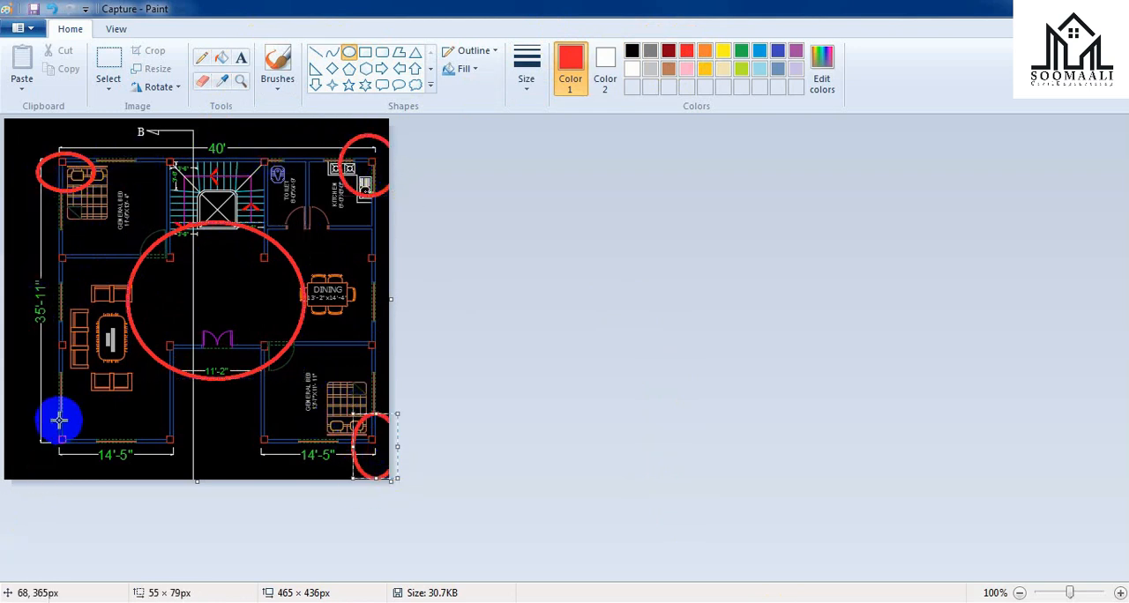
left_click_drag(48, 415, 95, 476)
Step: Draw red ellipses around the pairs of intermediate columns on all four outer sides of the floor plan
left_click_drag(50, 243, 57, 250)
left_click_drag(64, 337, 81, 384)
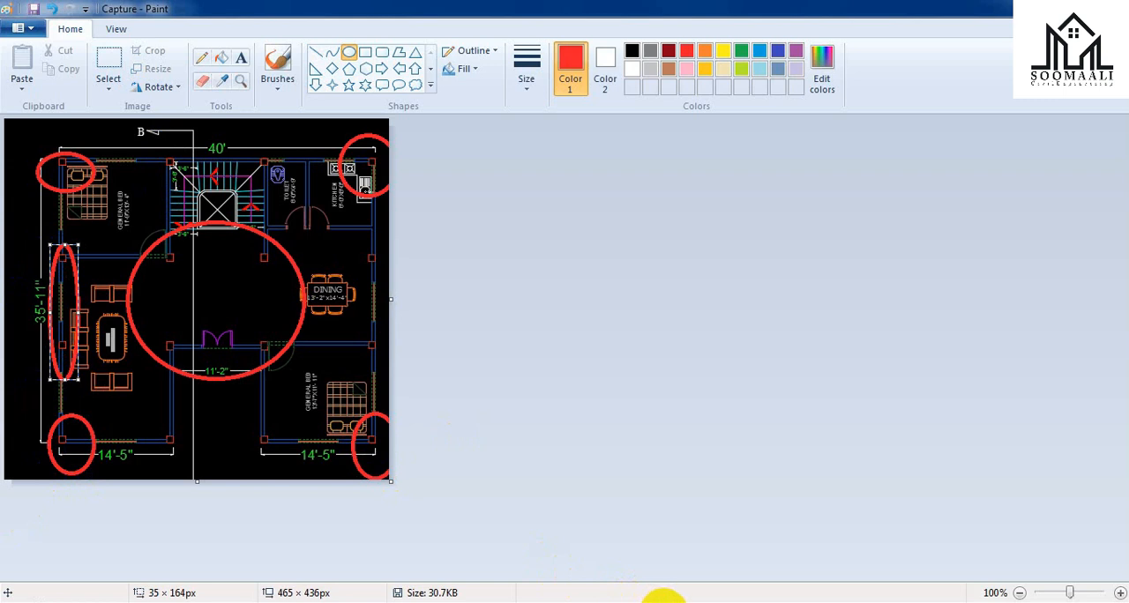
mouse_move(147, 143)
left_mouse_down()
mouse_move(204, 172)
mouse_move(300, 189)
left_mouse_up()
mouse_move(353, 240)
left_mouse_down()
mouse_move(398, 353)
mouse_move(386, 381)
left_mouse_up()
left_click_drag(147, 411, 300, 477)
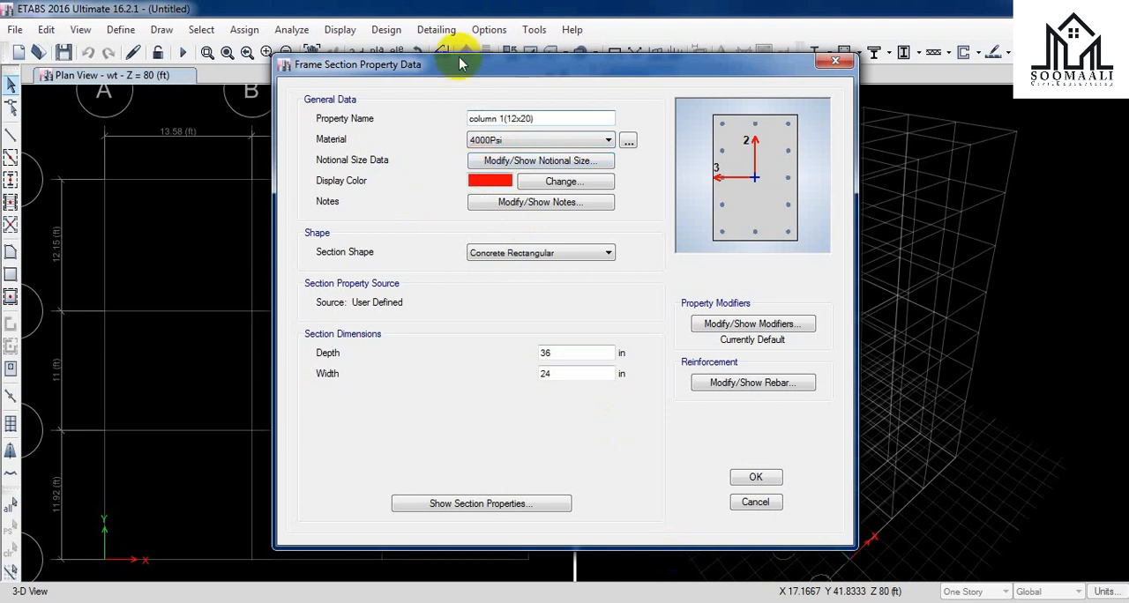
Step: Give the column 1(12x20) section the 3500 psi material, a depth of 20 in and a width of 12 in
left_click(593, 146)
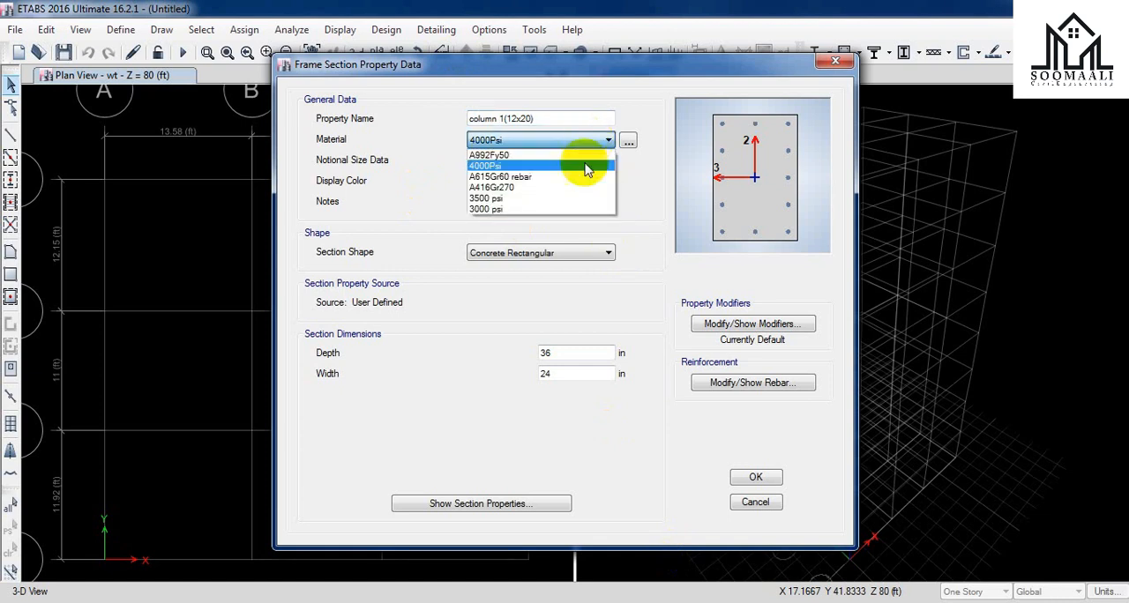
left_click(540, 199)
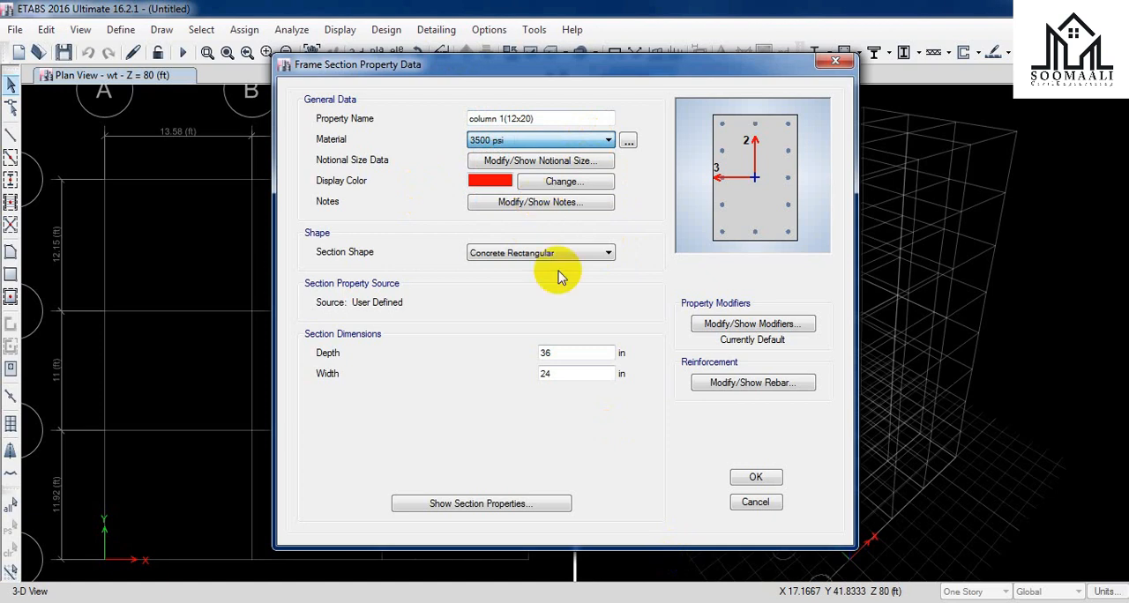
left_click_drag(590, 354, 521, 356)
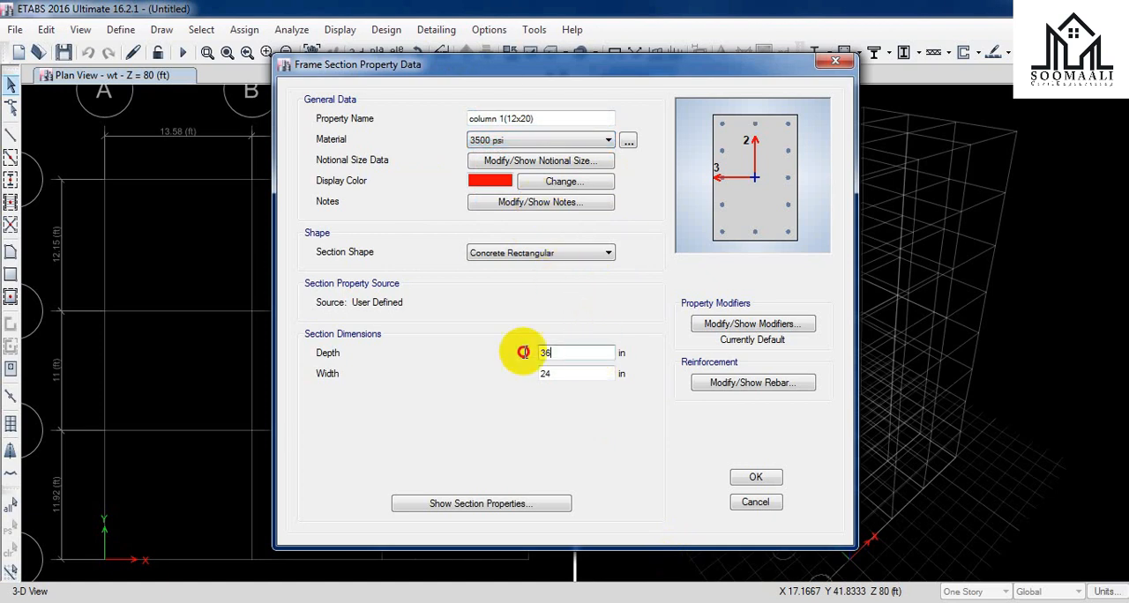
type("20")
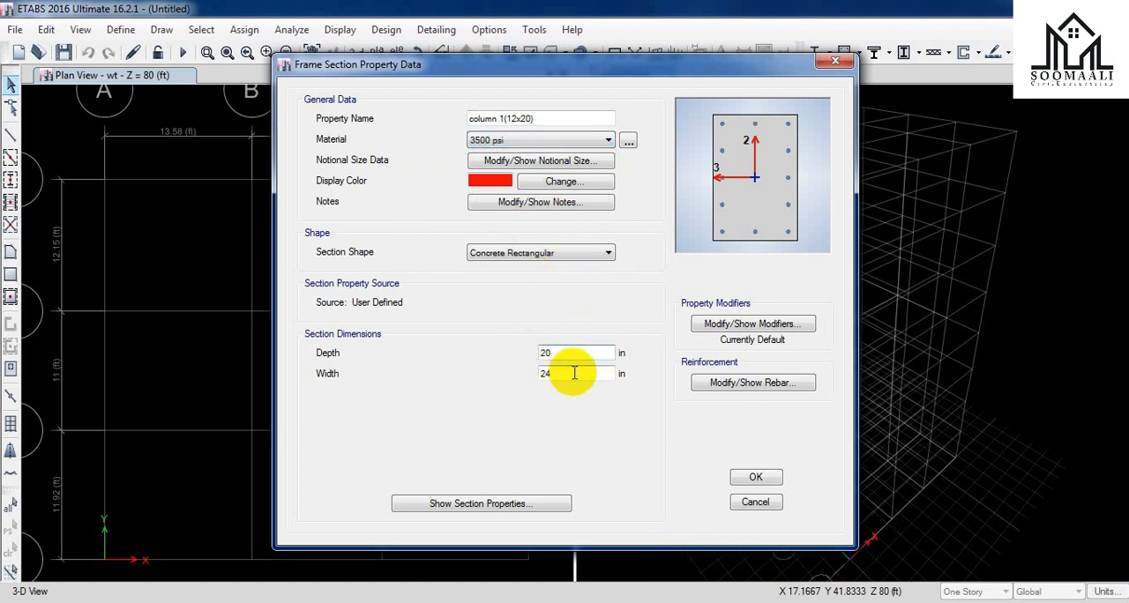
left_click_drag(547, 372, 517, 379)
type("12")
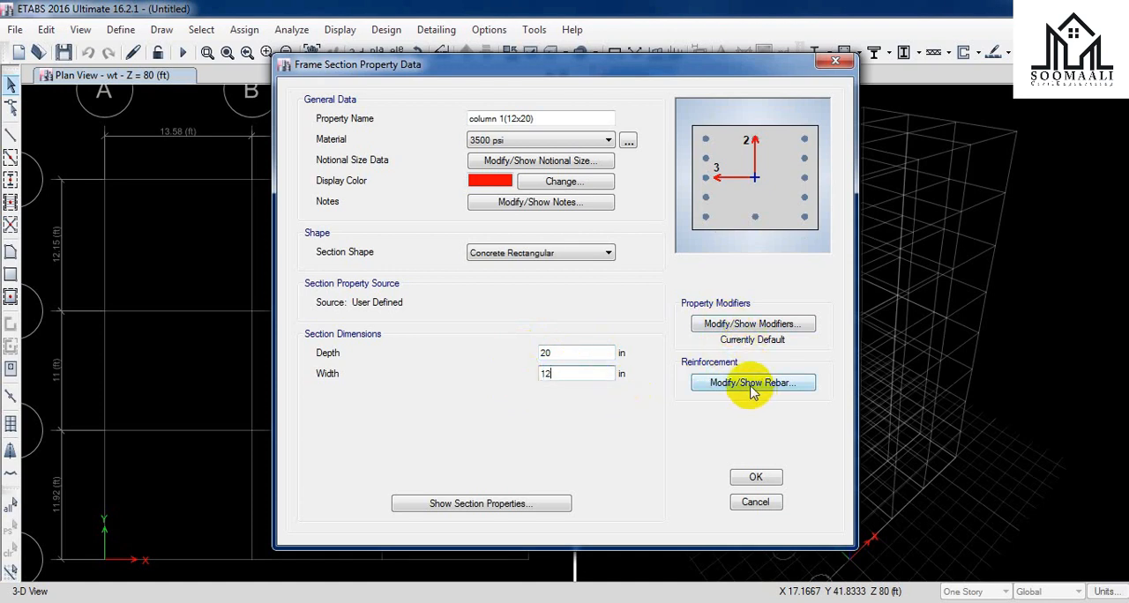
Step: Review the column section's reinforcement data beside its cross-section preview and accept the settings
left_click(750, 388)
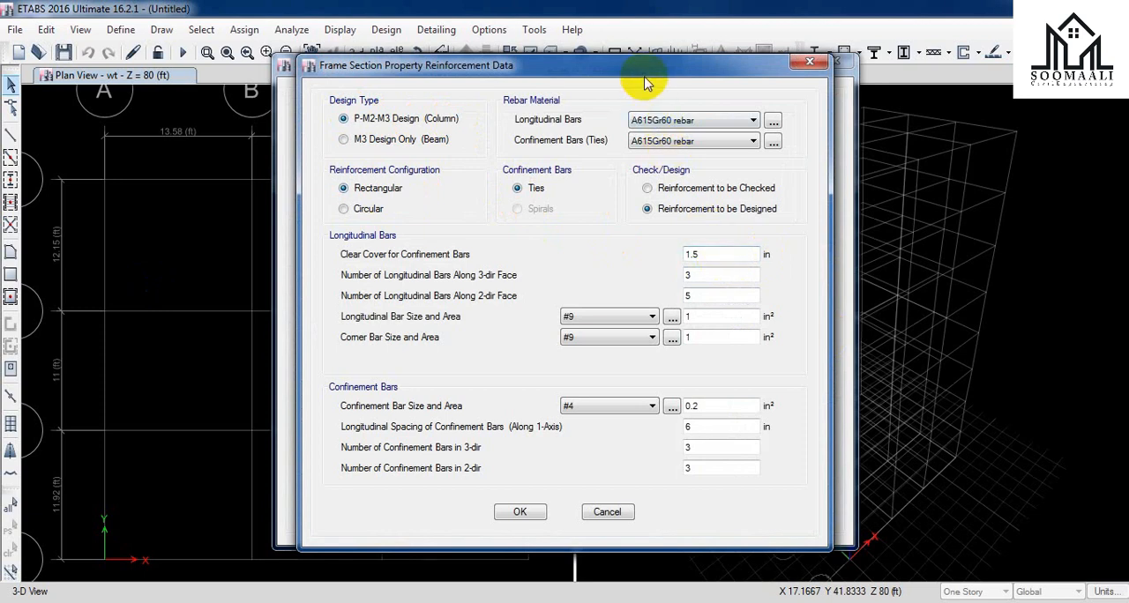
left_click_drag(641, 78, 913, 68)
left_click_drag(725, 99, 521, 58)
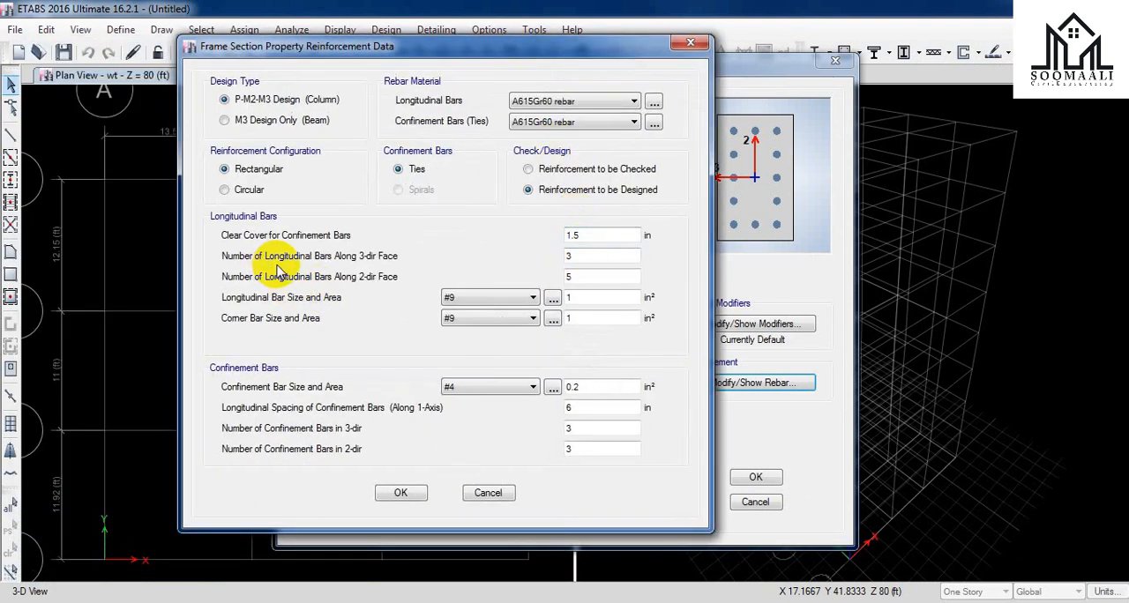
left_click_drag(493, 44, 967, 30)
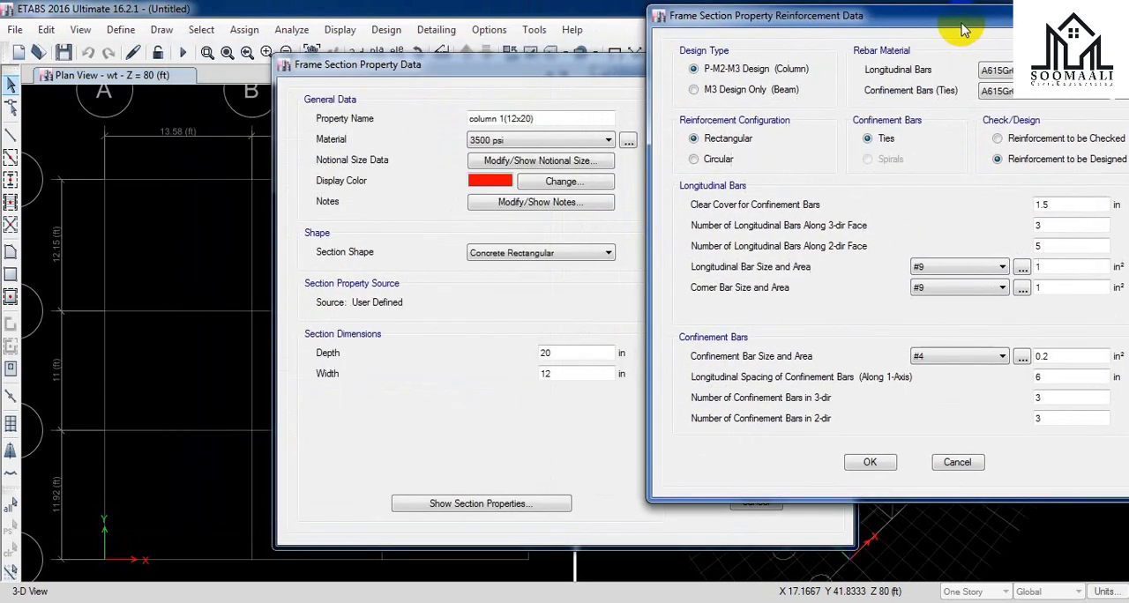
left_click(871, 463)
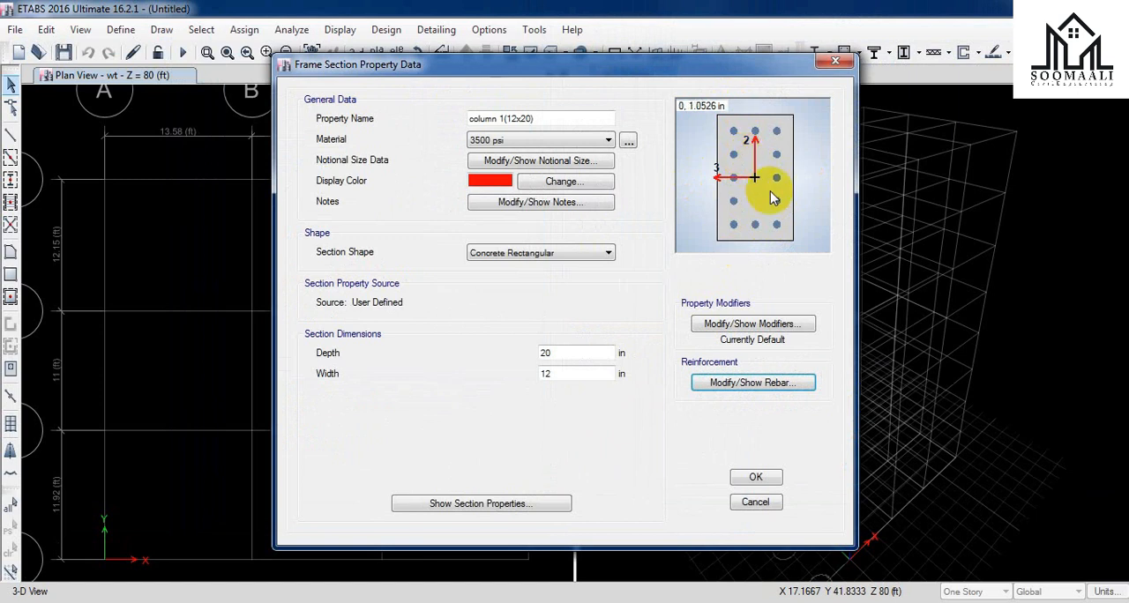
Step: Reopen the reinforcement data of the column section to examine its longitudinal and confinement bar settings
left_click(767, 384)
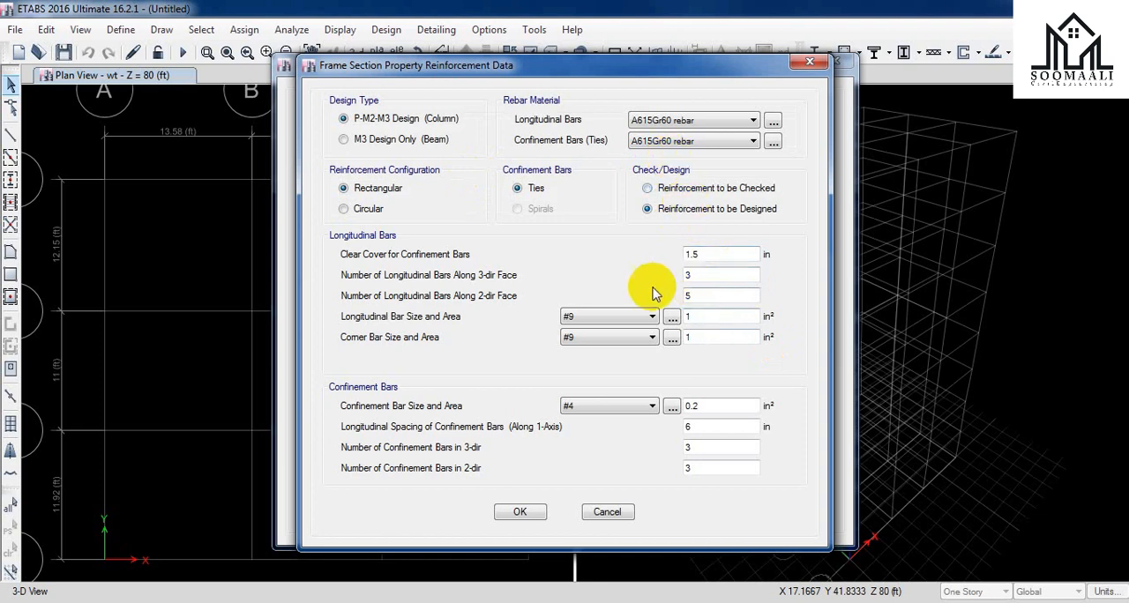
mouse_move(696, 59)
left_mouse_down()
mouse_move(685, 57)
mouse_move(693, 70)
left_mouse_up()
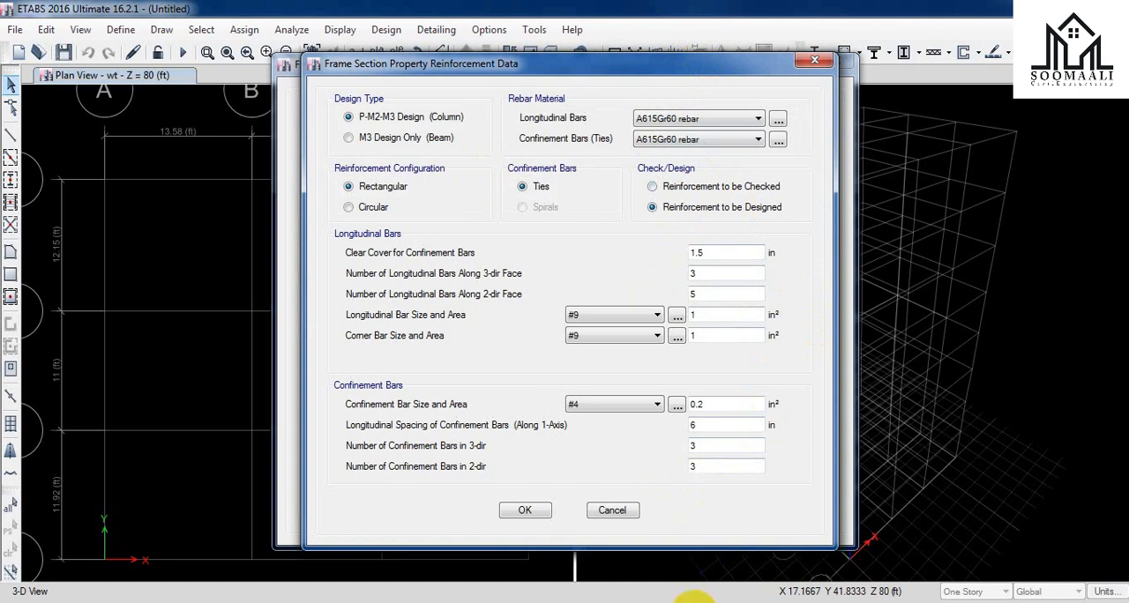
Step: Switch to Paint and start a blank image without saving the floor plan markup, keeping the reinforcement dialog clear of the section preview
left_click(782, 602)
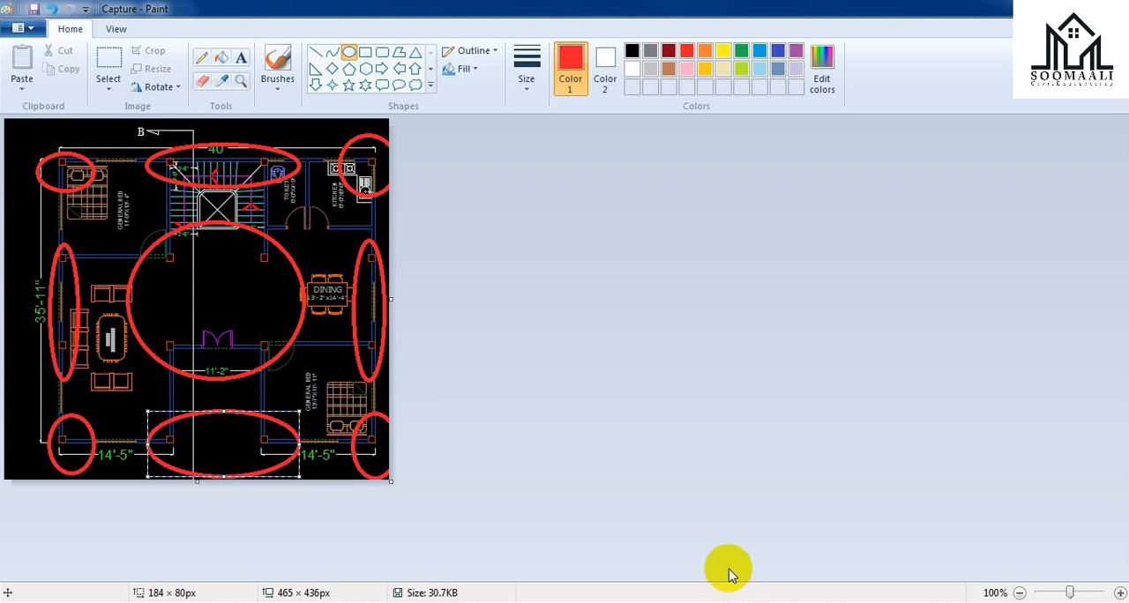
key("ctrl+n")
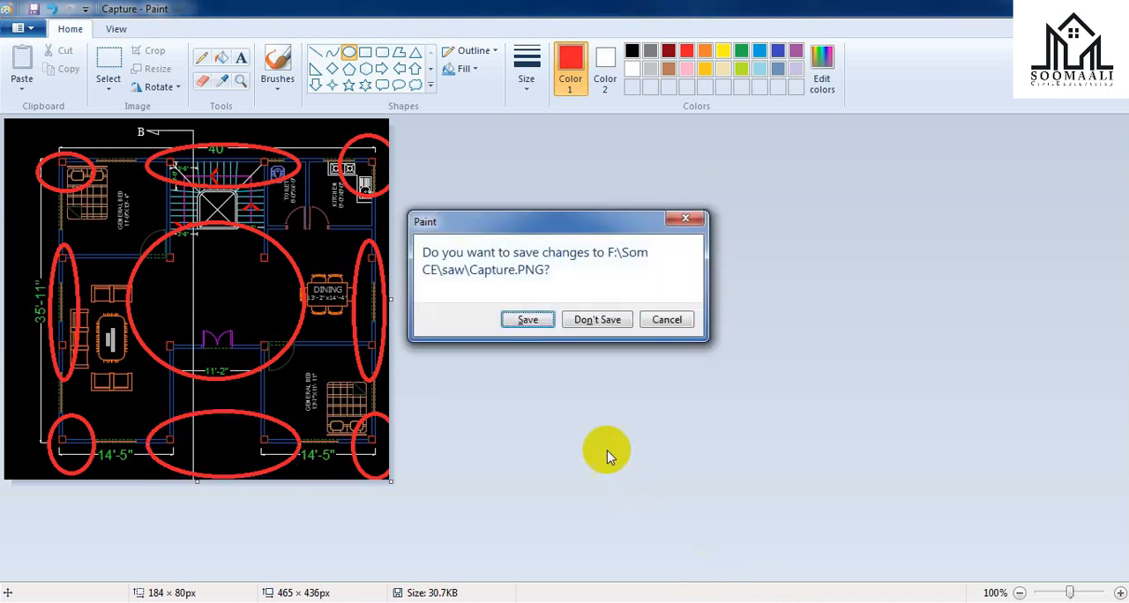
left_click(587, 320)
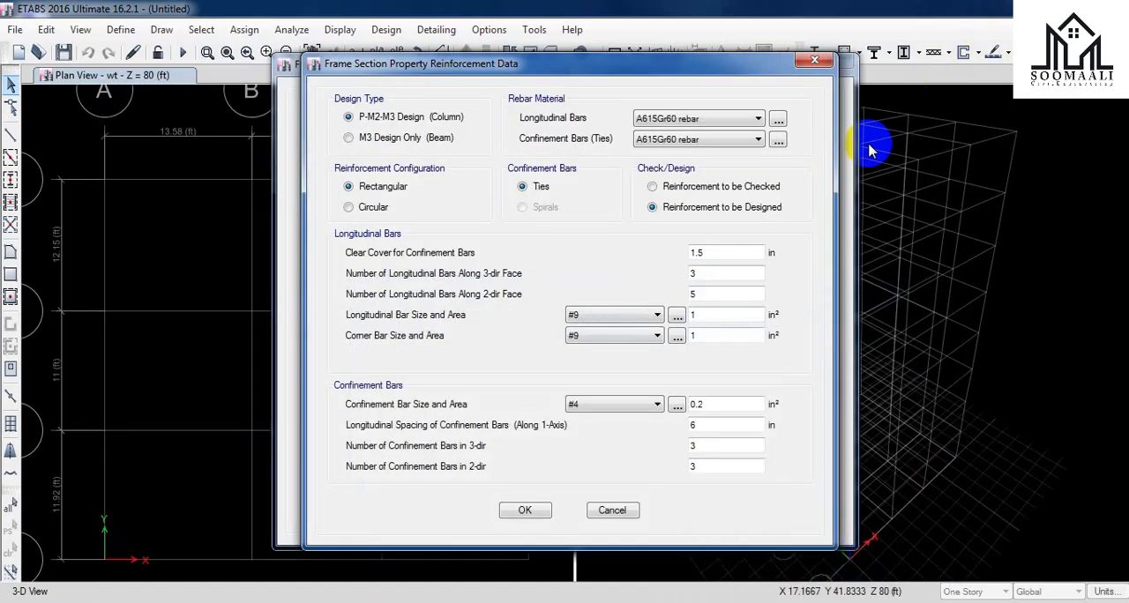
left_click_drag(697, 65, 909, 67)
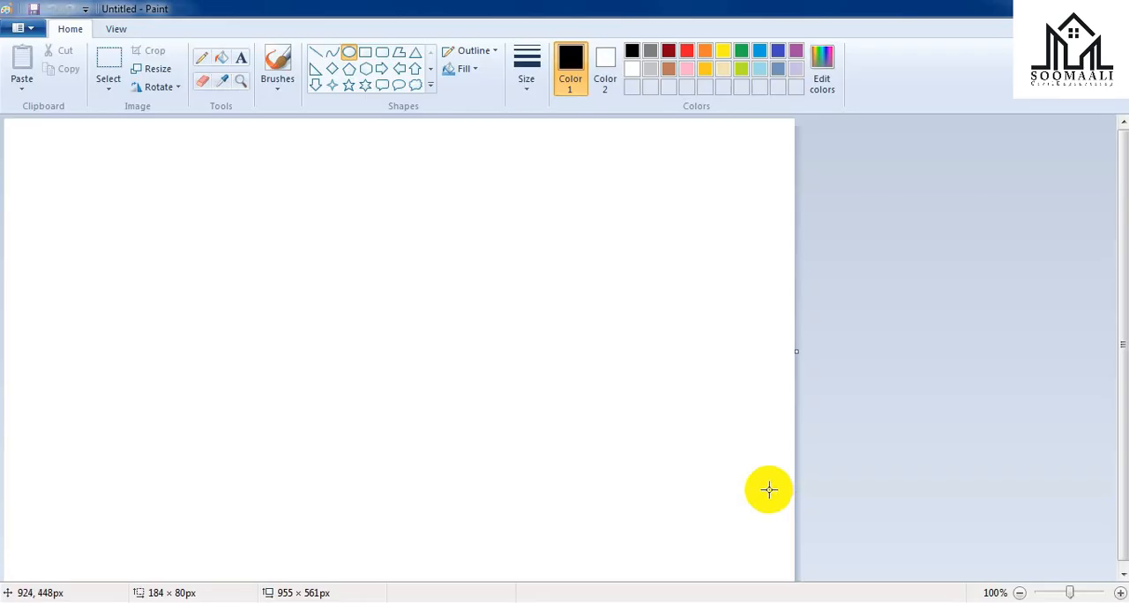
Step: Write 3+4.5, 7.5/2 and 3.75 as three text lines near the top of the blank image, colouring 3.75 red
left_click(241, 58)
left_click_drag(140, 167, 534, 291)
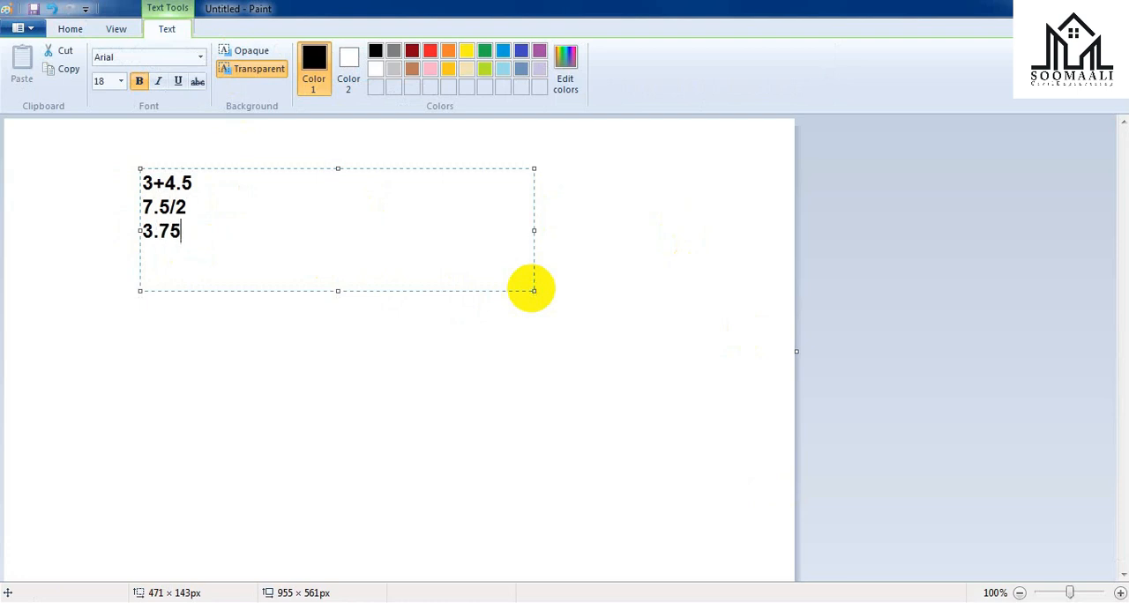
left_click_drag(182, 231, 131, 228)
left_click(430, 50)
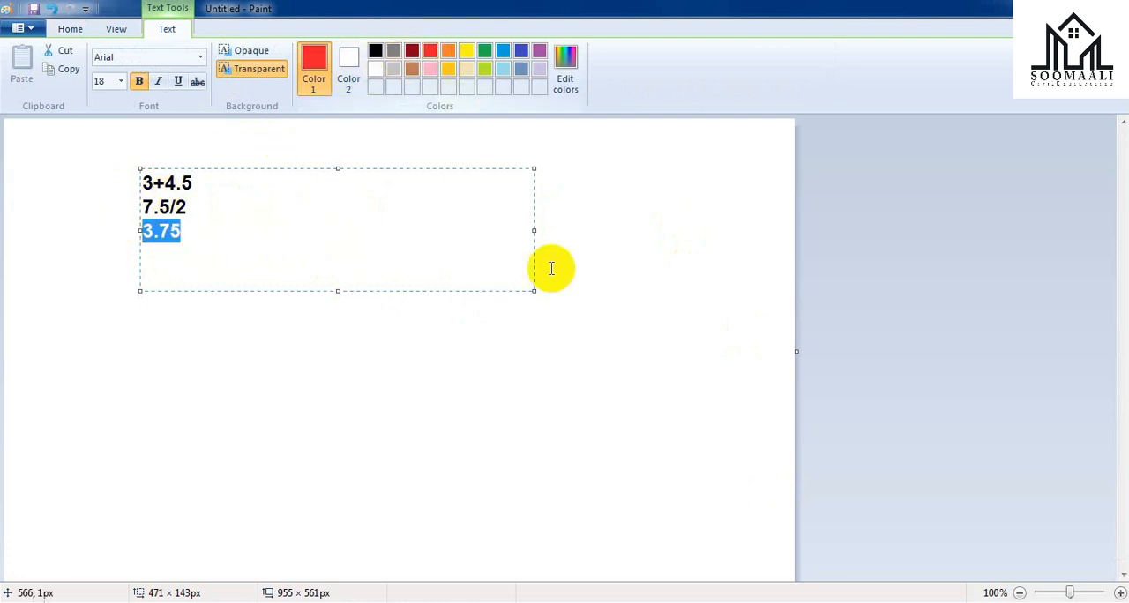
left_click(432, 261)
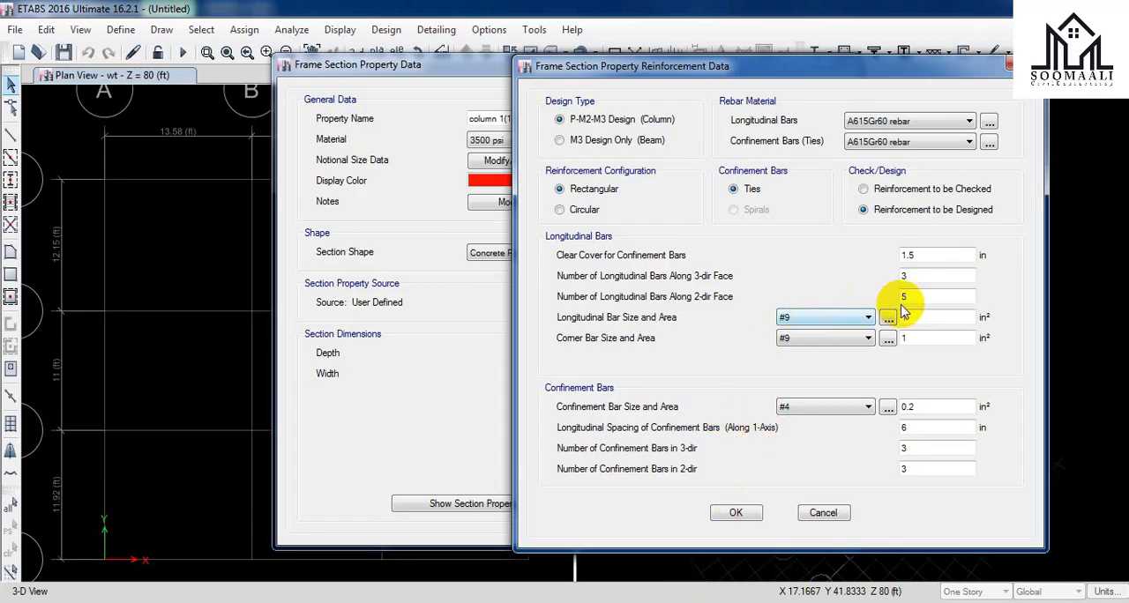
Step: Switch back to ETABS and reopen the column section's reinforcement data, arranging the dialogs so the cross-section preview stays visible beside it
left_click(906, 302)
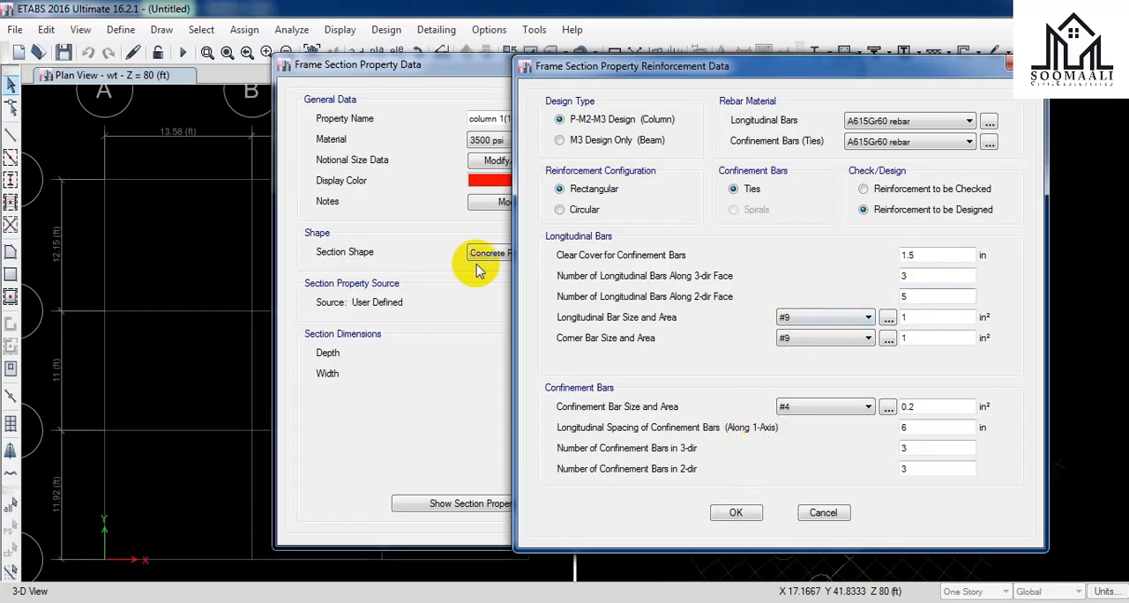
left_click(1025, 64)
left_click_drag(500, 71, 134, 55)
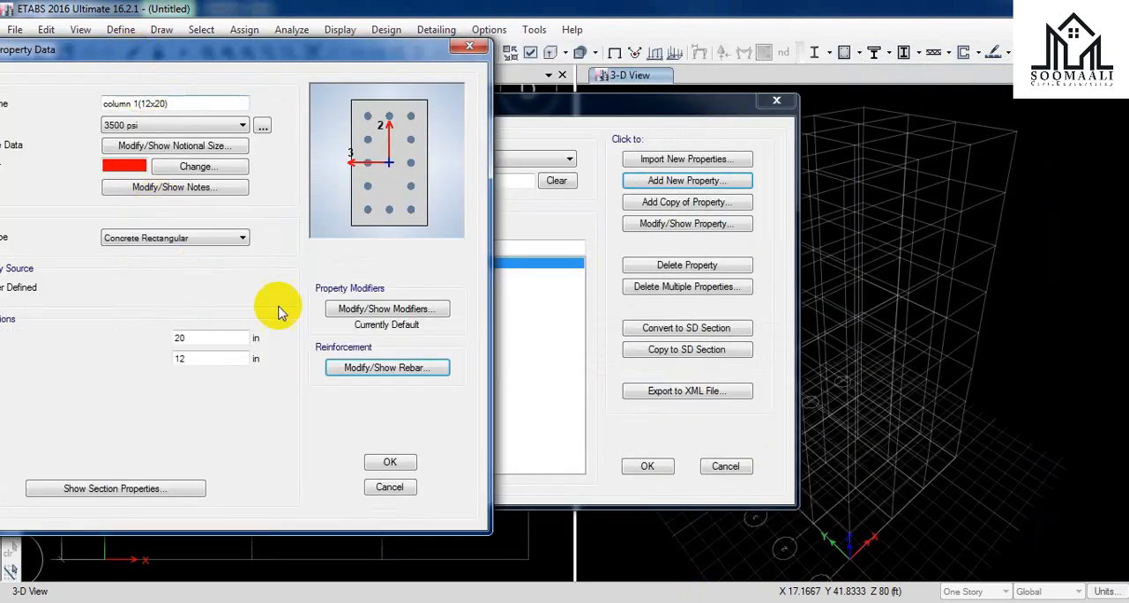
left_click(367, 367)
left_click_drag(582, 66, 806, 52)
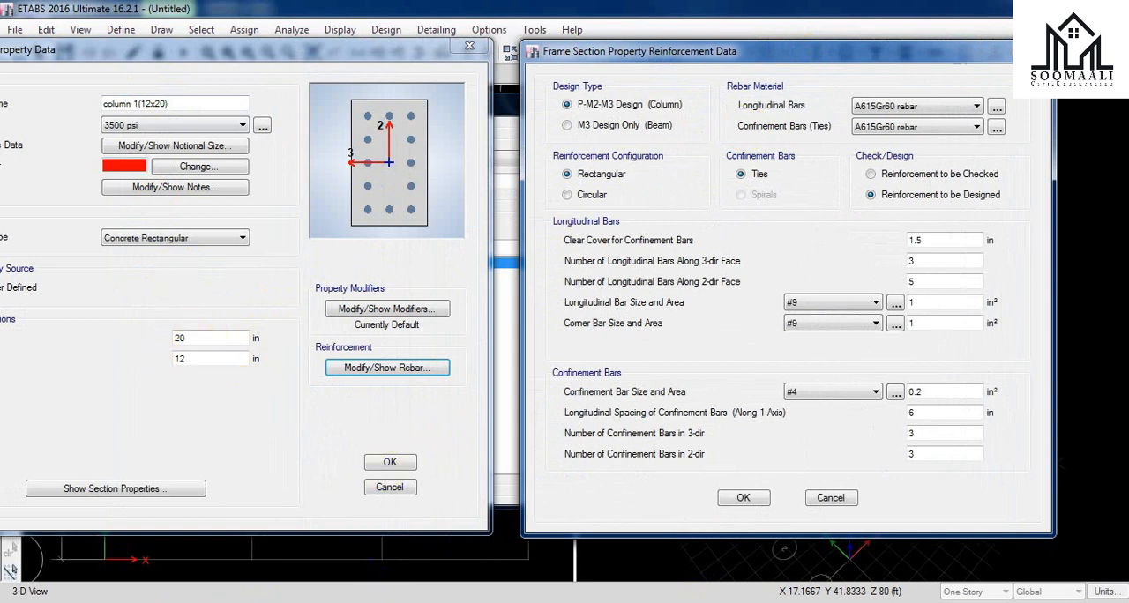
Step: Calculate 20 / 3.75 in Calculator and set the number of longitudinal bars along the 3-dir face to 5
left_click(732, 602)
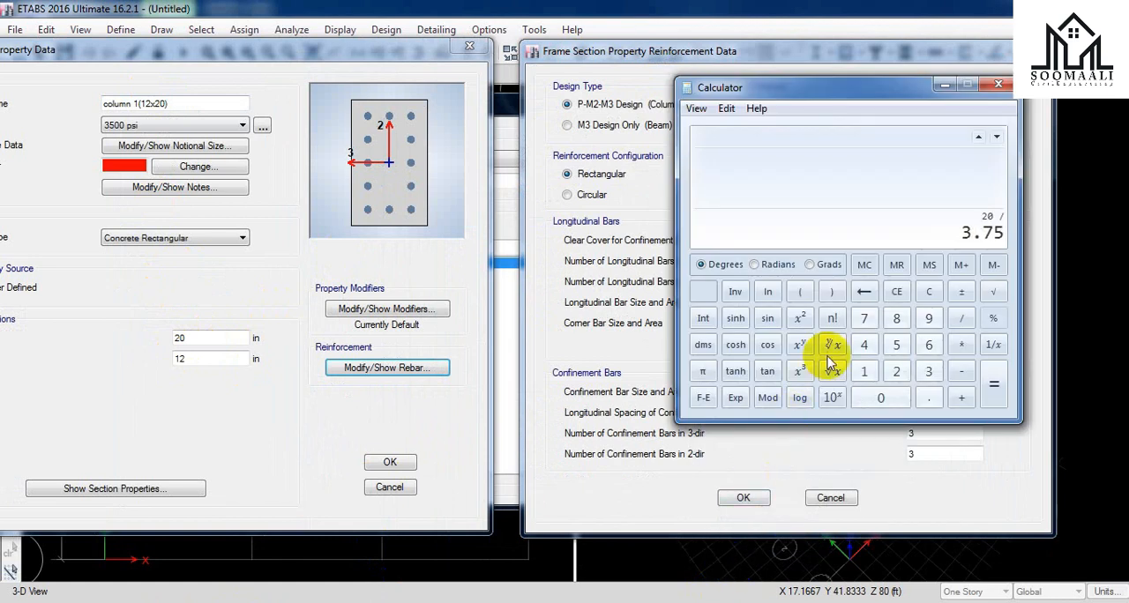
key("Return")
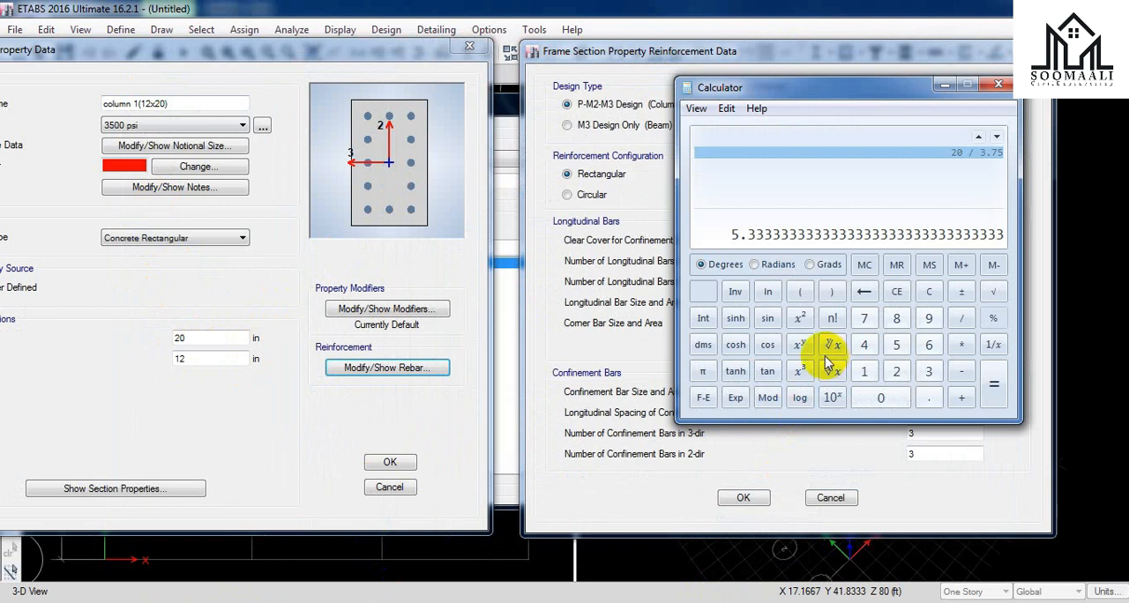
left_click_drag(857, 88, 417, 171)
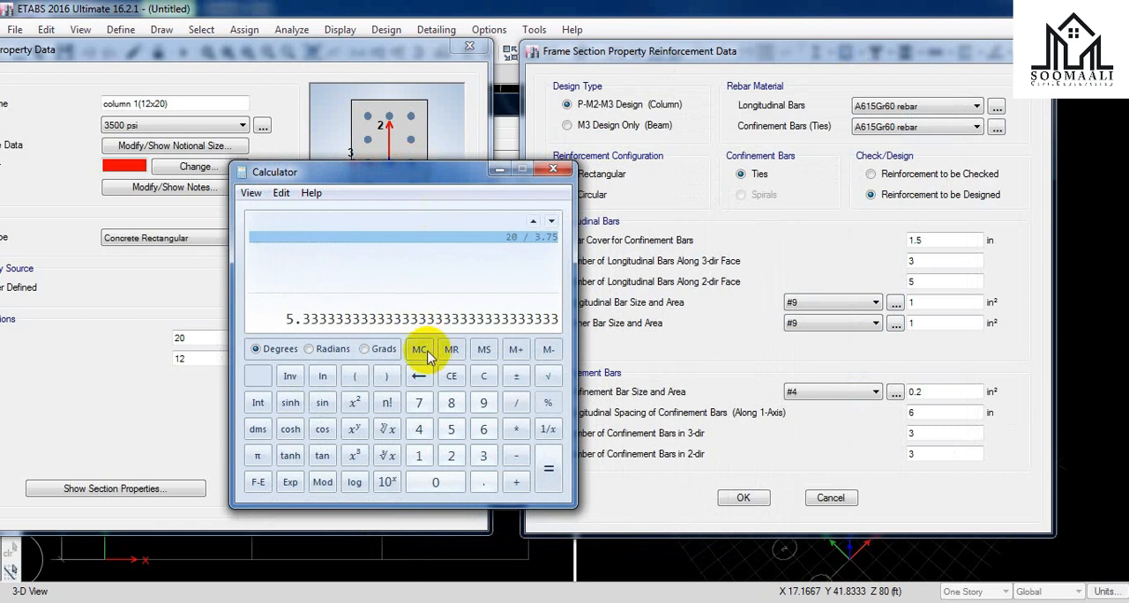
double_click(946, 261)
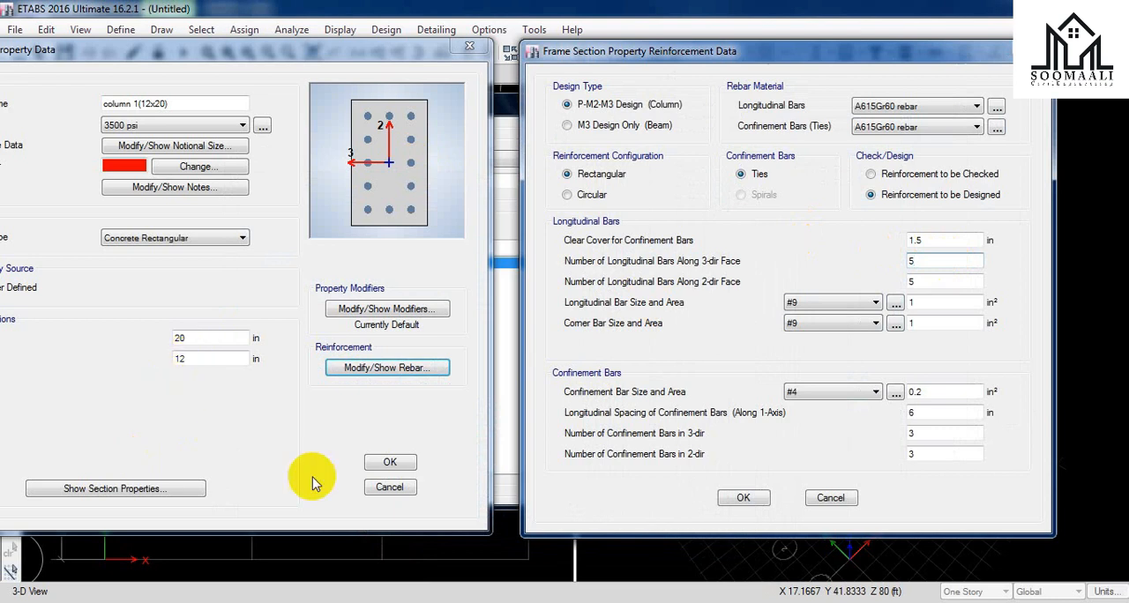
Step: Calculate 12 / 3.75 in Calculator and set the number of longitudinal bars along the 2-dir face to 3
left_click(741, 602)
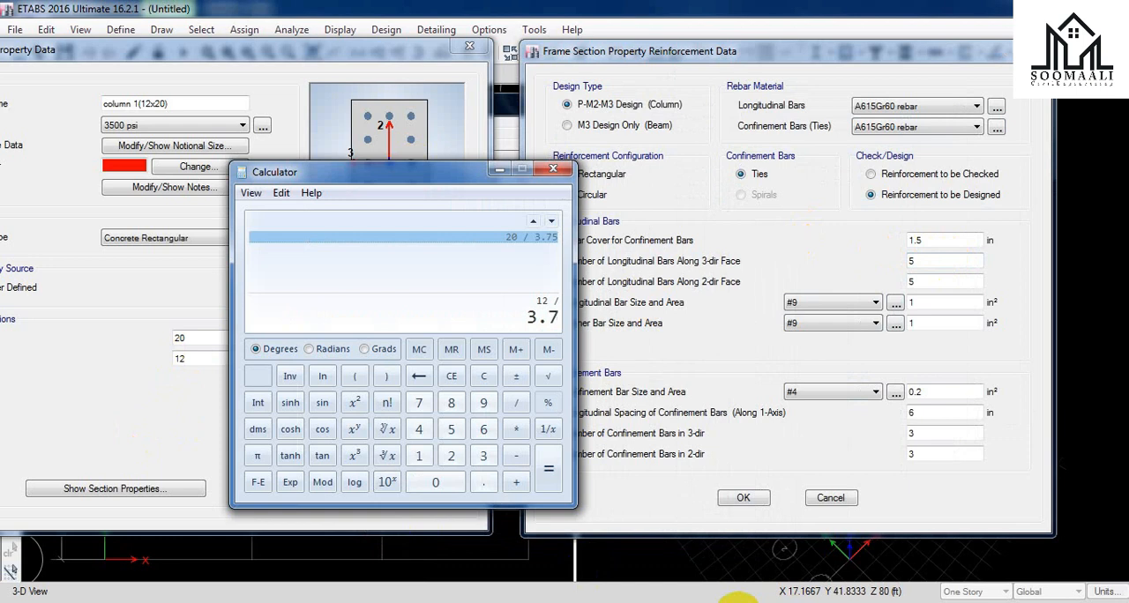
key("Return")
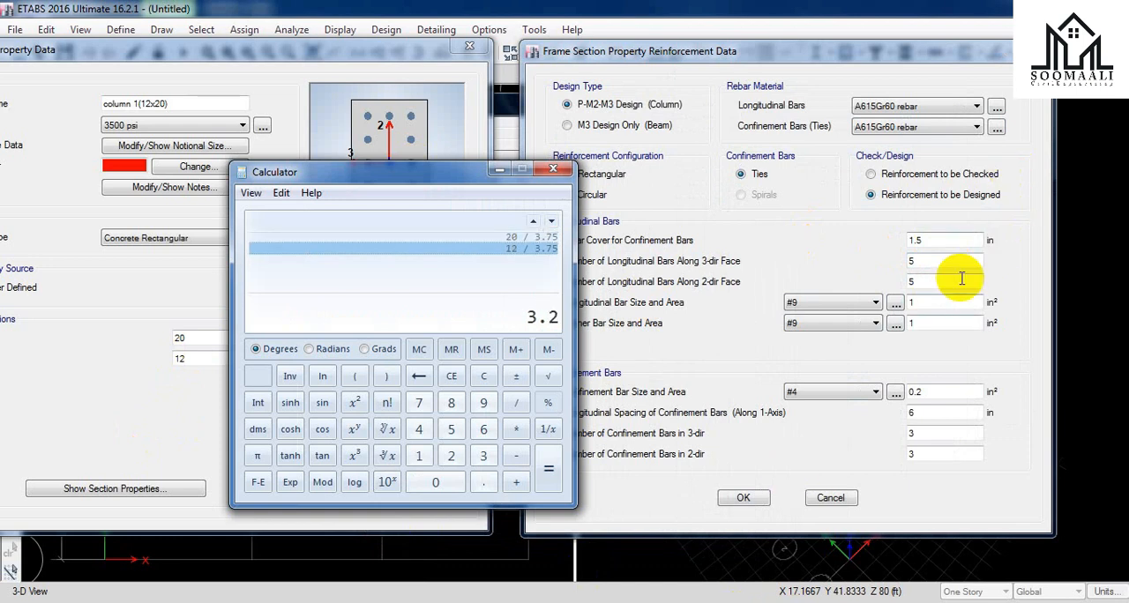
left_click_drag(932, 281, 878, 281)
type("3")
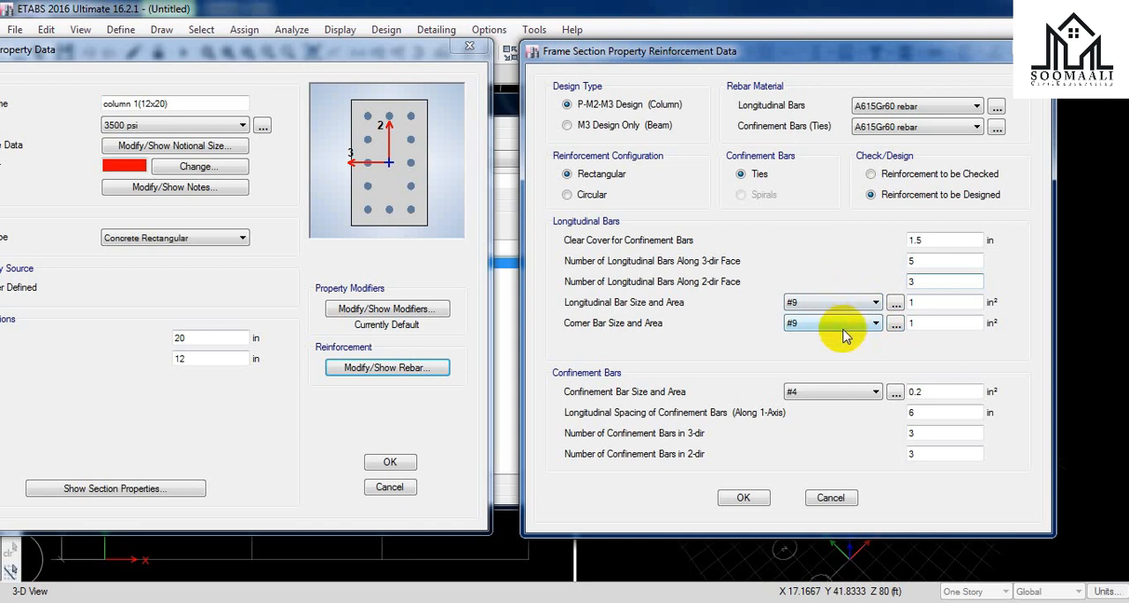
Step: Set the confinement bar size to #3 and the longitudinal spacing of the confinement bars to 5 in
left_click(851, 397)
left_click(844, 429)
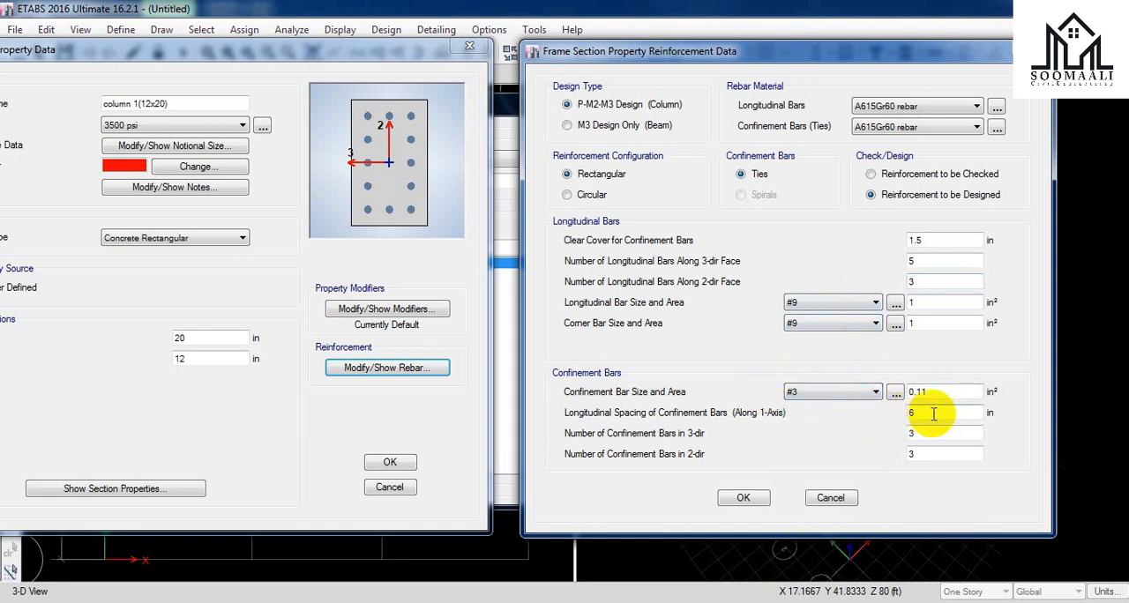
left_click(897, 411)
type("5")
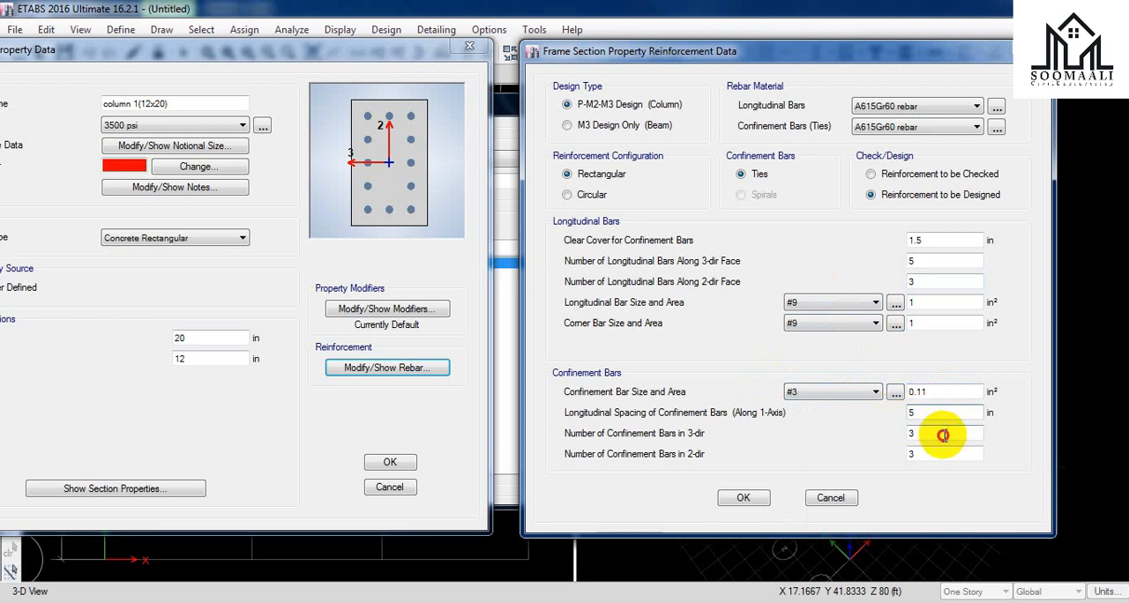
Step: Set the number of confinement bars to 22 in both the 3-dir and 2-dir, accepting the reinforcement and the column section
left_click(892, 433)
key("BackSpace")
type("22")
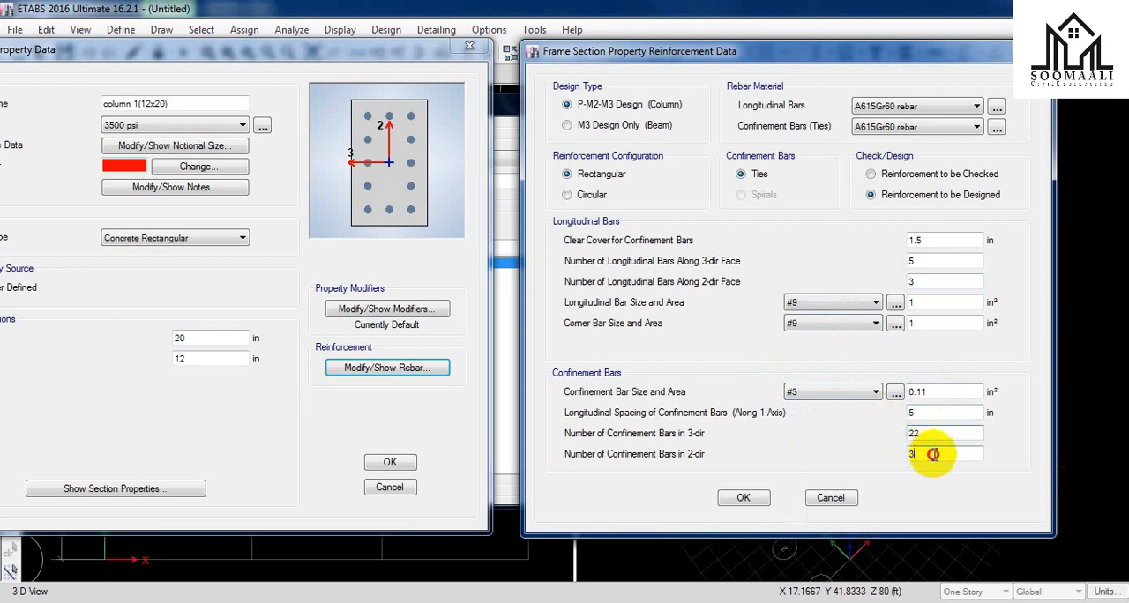
key("Tab")
type("22")
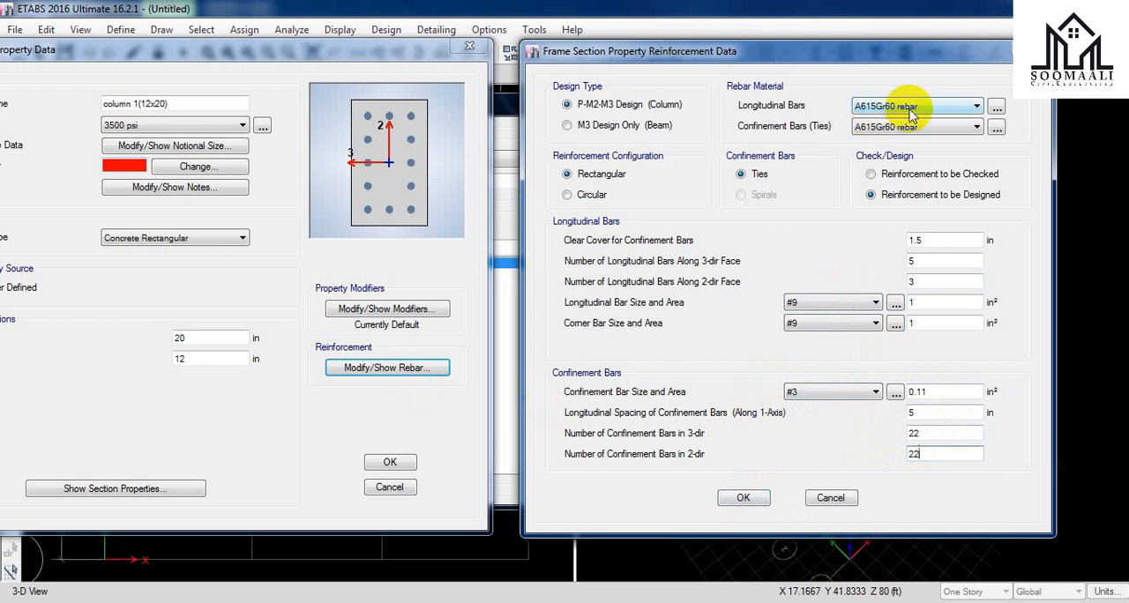
left_click(741, 498)
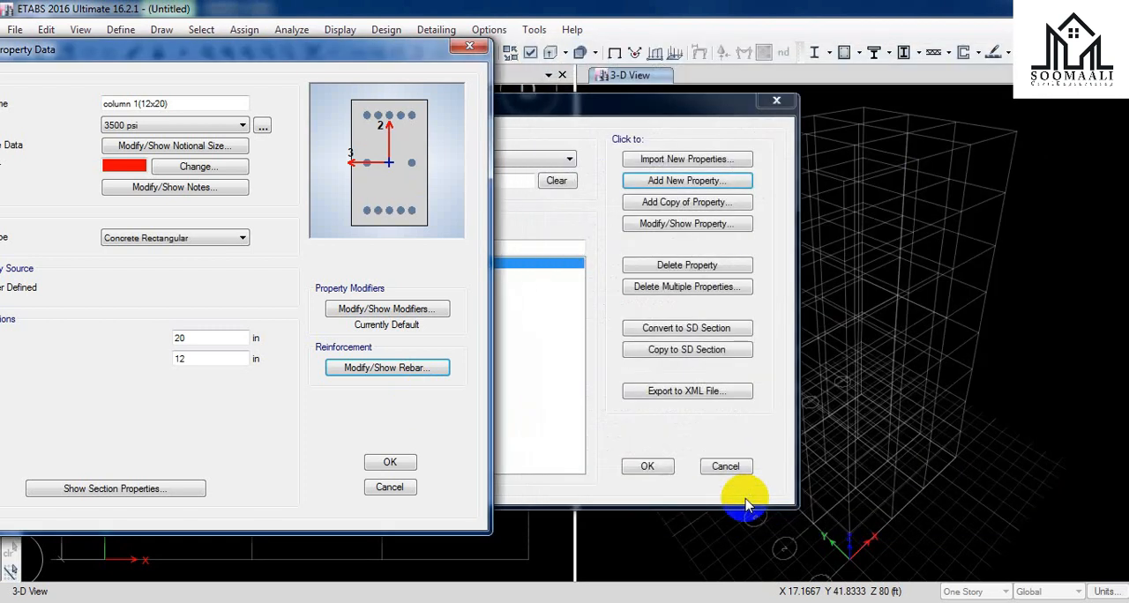
left_click(412, 466)
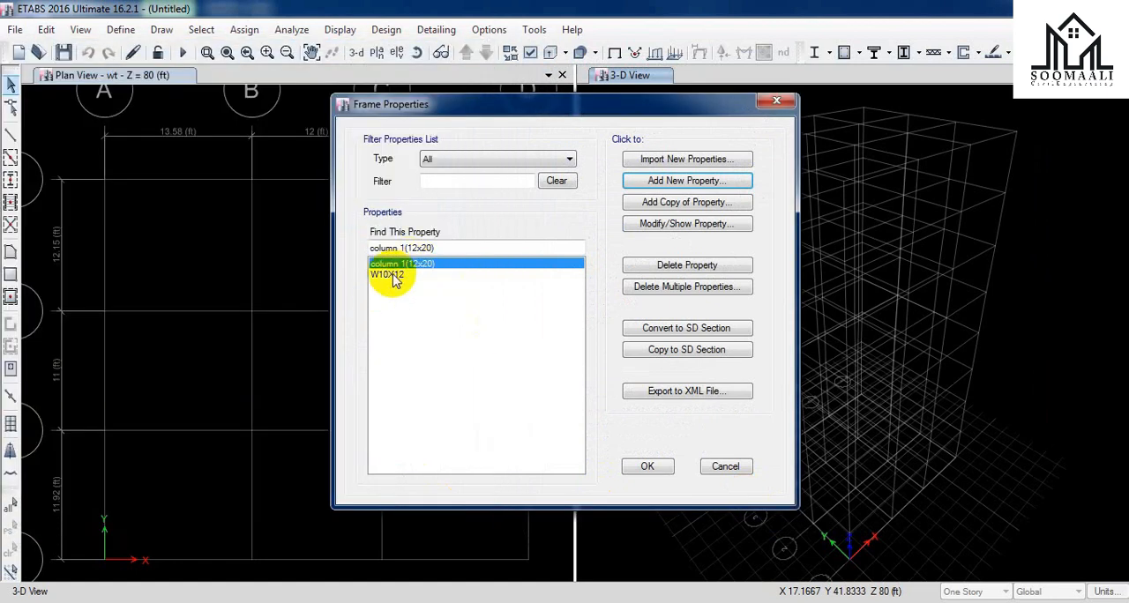
Step: Delete the W10X12 section from the frame properties list
left_click(431, 281)
left_click(709, 264)
left_click(620, 368)
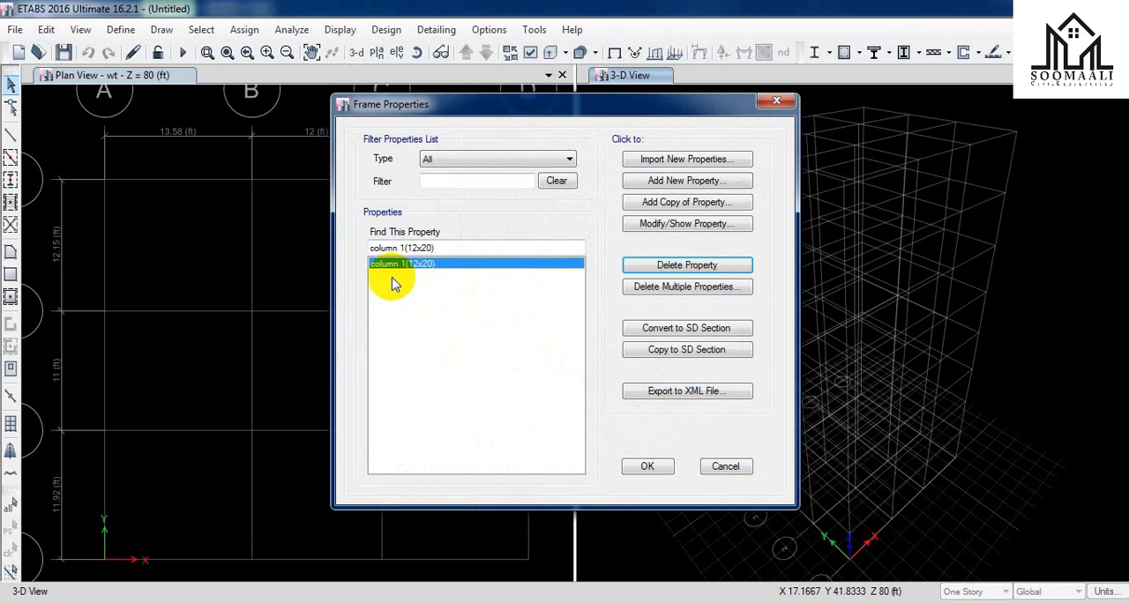
Step: Add a copy of the column 1(12x20) section named c2(15x12) with a depth of 15 in
left_click(681, 203)
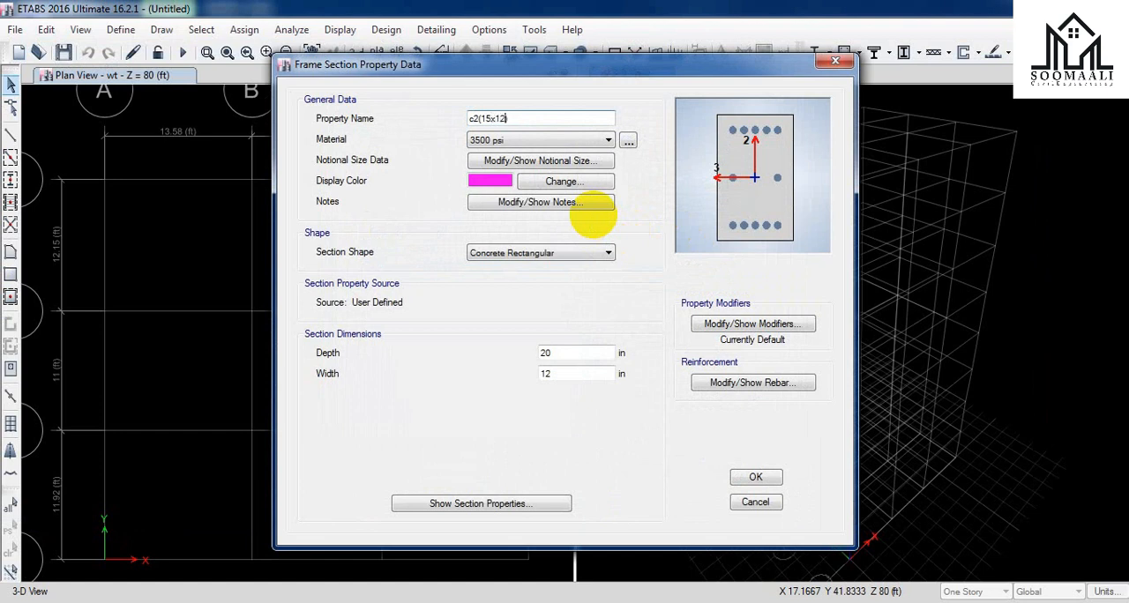
left_click(484, 180)
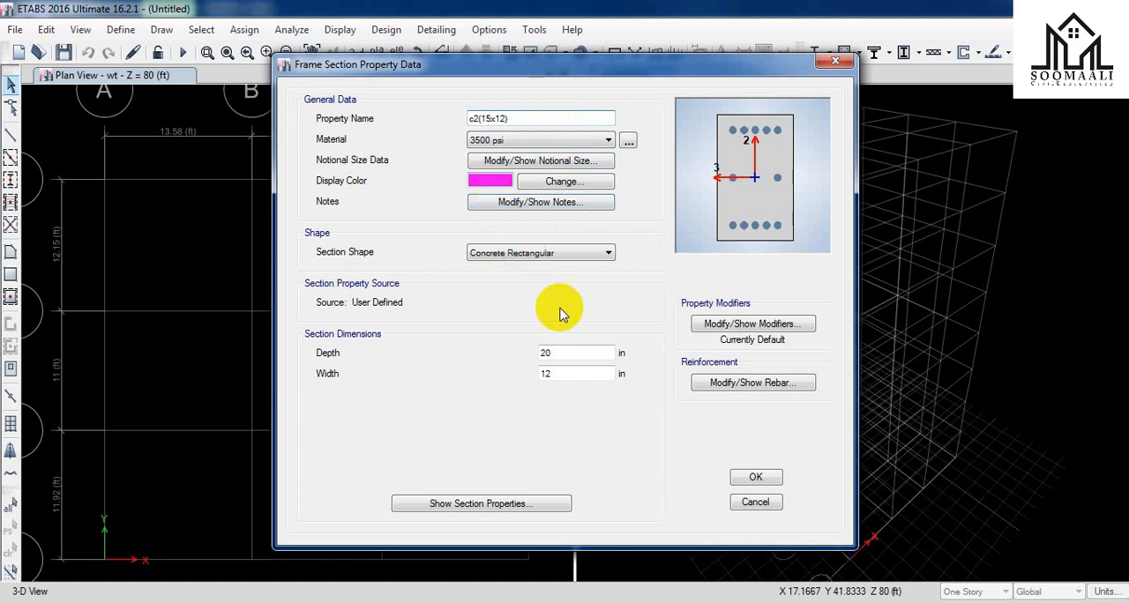
left_click(577, 353)
left_click_drag(527, 354, 482, 341)
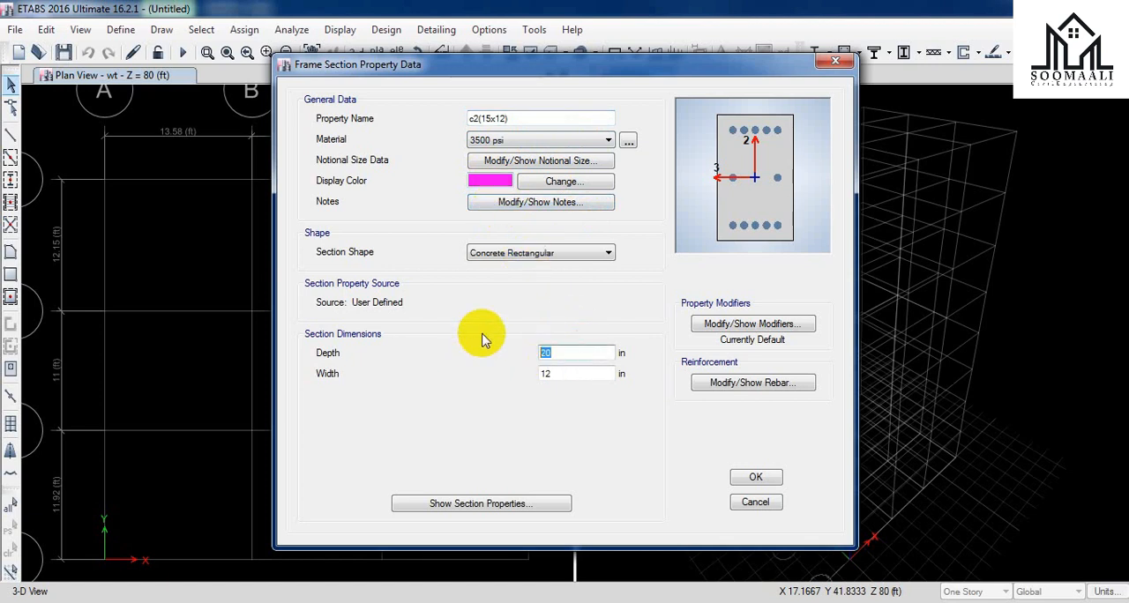
type("15")
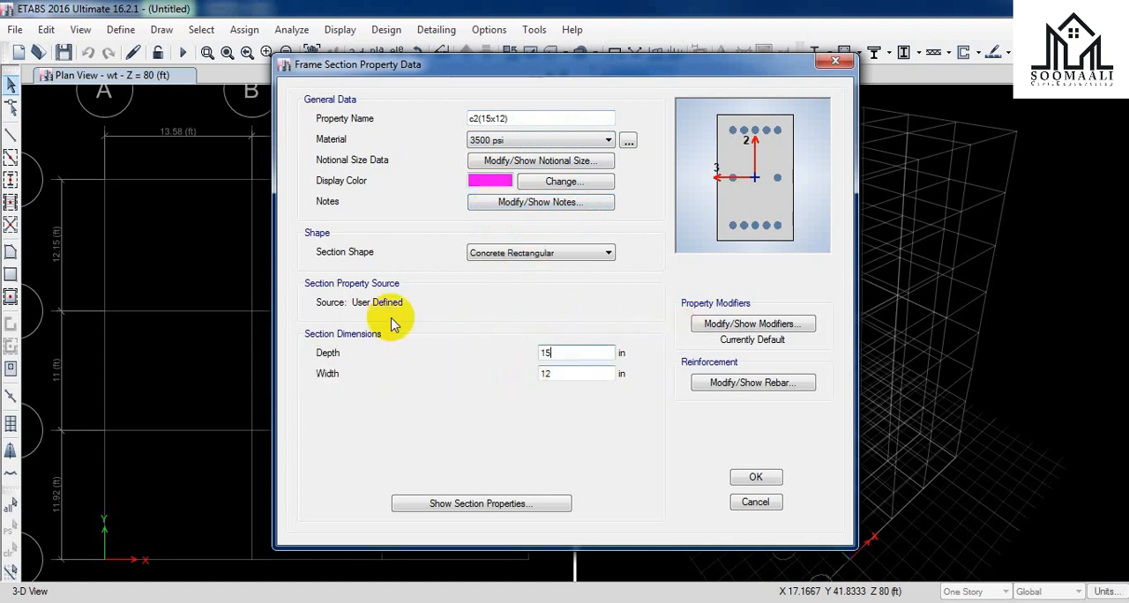
Step: Open the reinforcement data of c2(15x12) beside its section data and calculate 15 / 3.75 in Calculator
left_click(756, 382)
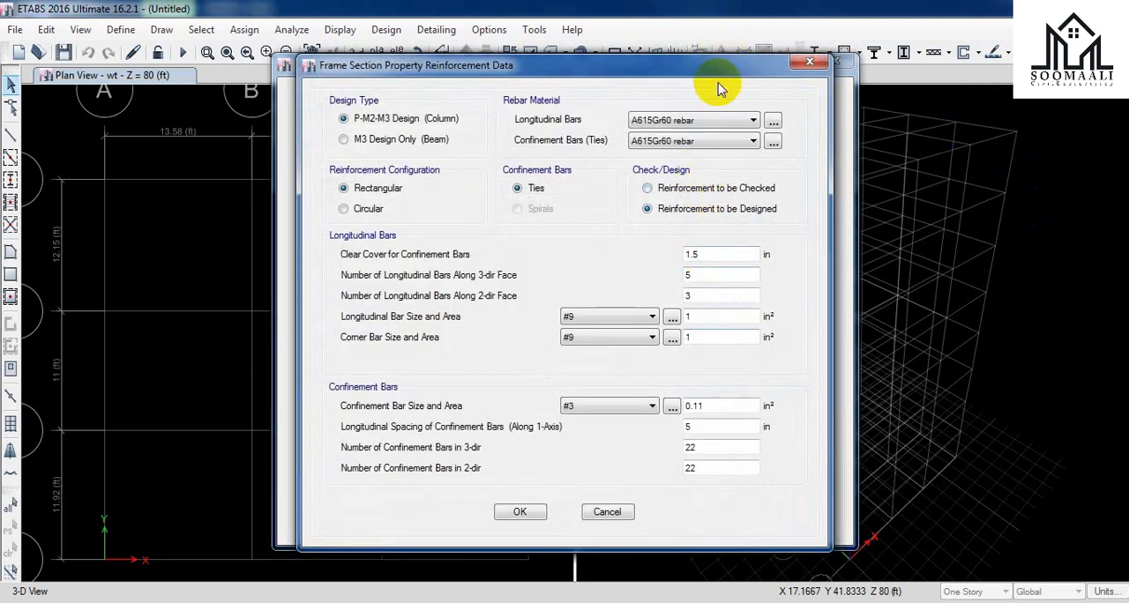
left_click_drag(719, 62, 1030, 63)
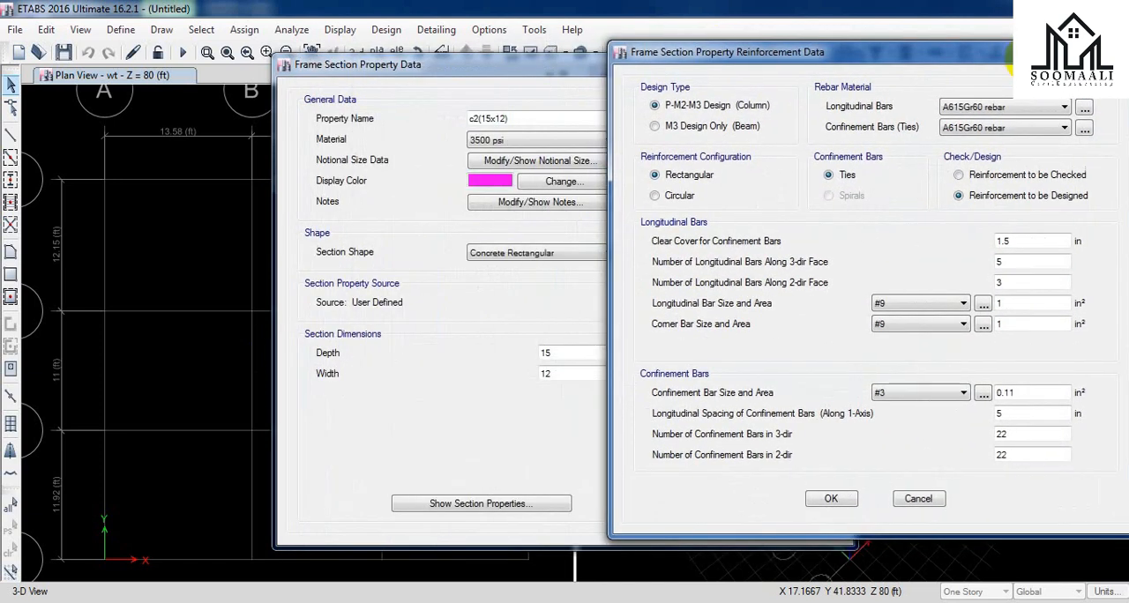
left_click(739, 602)
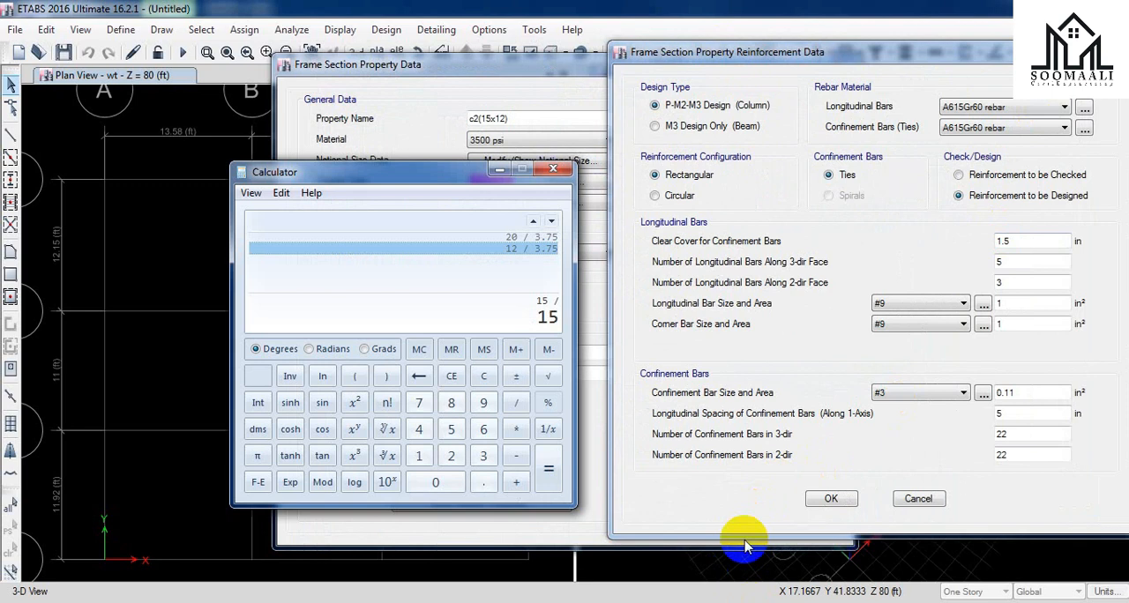
type("15 / 3.75")
key("Return")
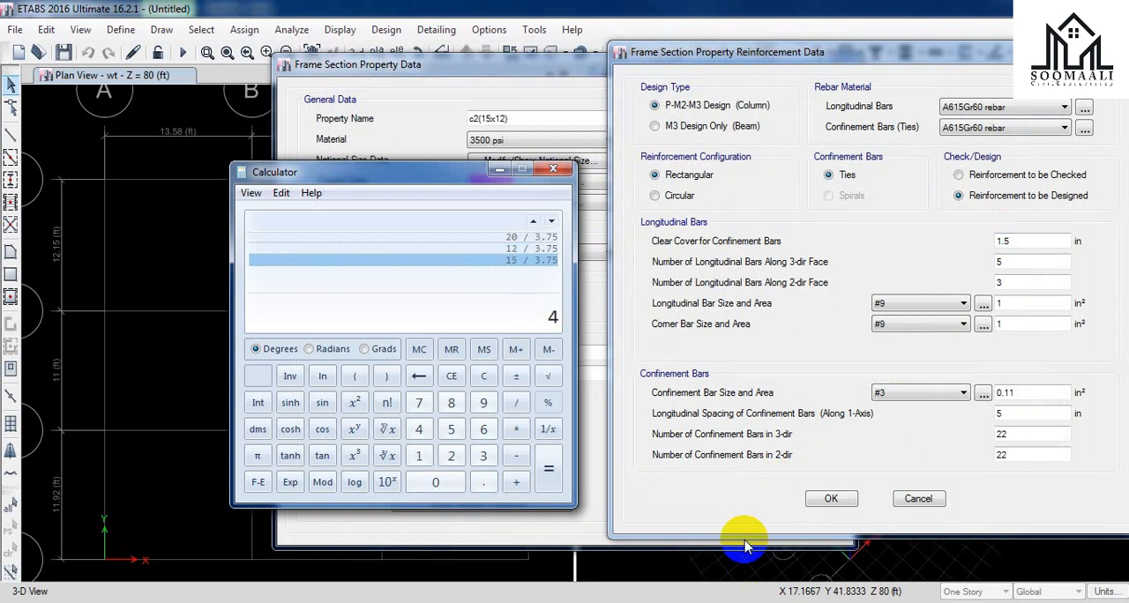
Step: Set the number of longitudinal bars along the 3-dir face of c2 to 4, accepting the reinforcement and the section
left_click(1022, 259)
left_click_drag(1021, 259, 958, 269)
type("4")
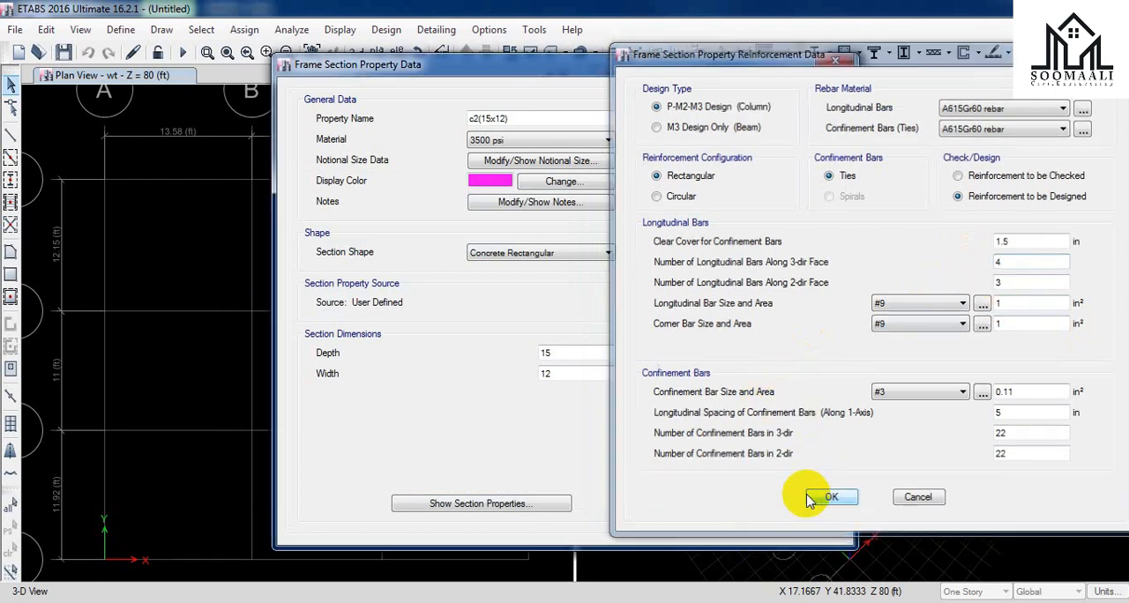
left_click(832, 500)
left_click(745, 475)
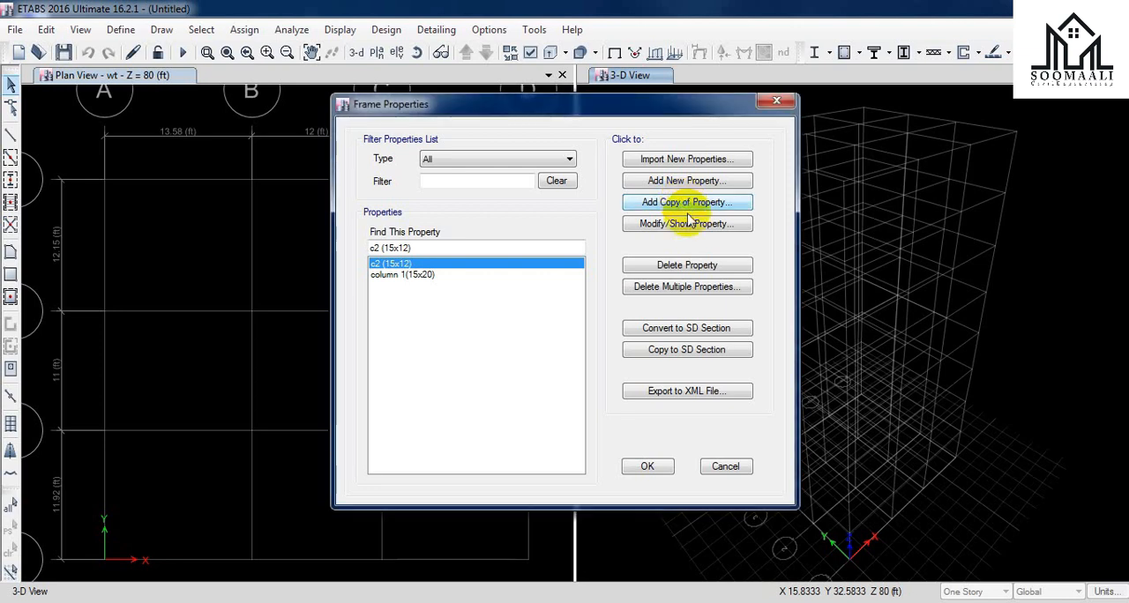
Step: Add a copy of the c2 section named c3 (15x19) with a depth of 19 in and a width of 15 in
left_click(688, 207)
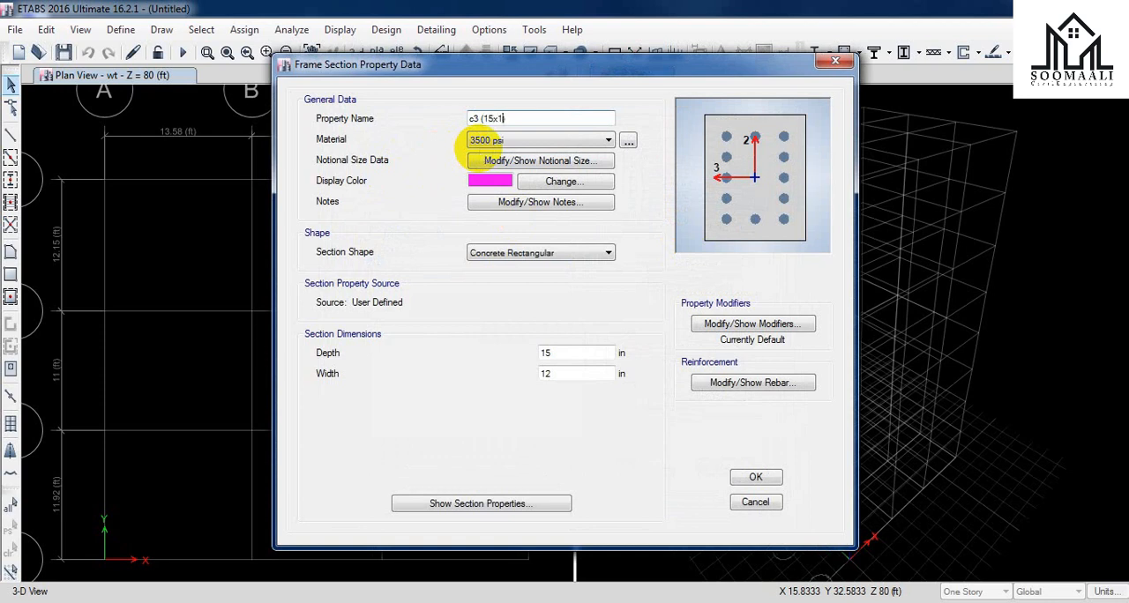
double_click(550, 352)
type("19")
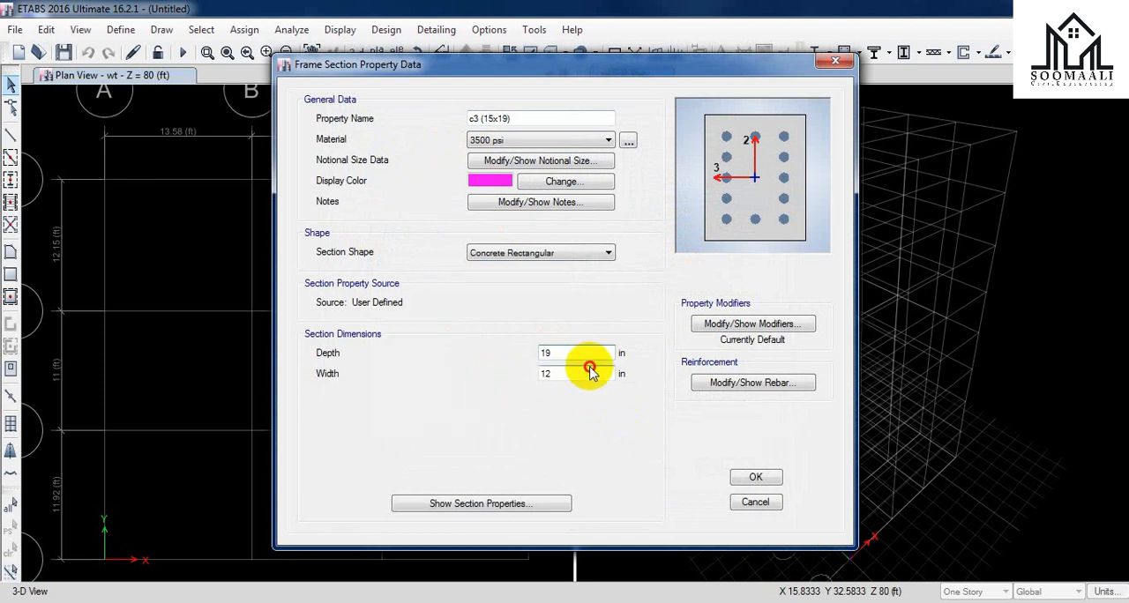
double_click(548, 373)
type("15")
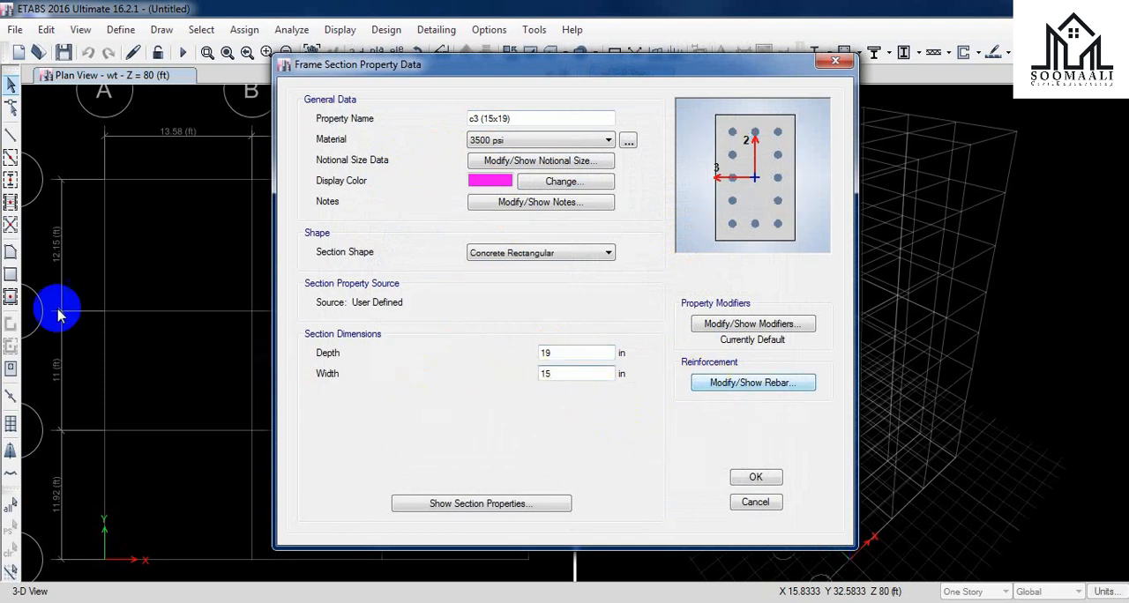
Step: Open the reinforcement data of c3 (15x19) beside its section data and calculate 19 / 3.75 in Calculator
left_click(725, 384)
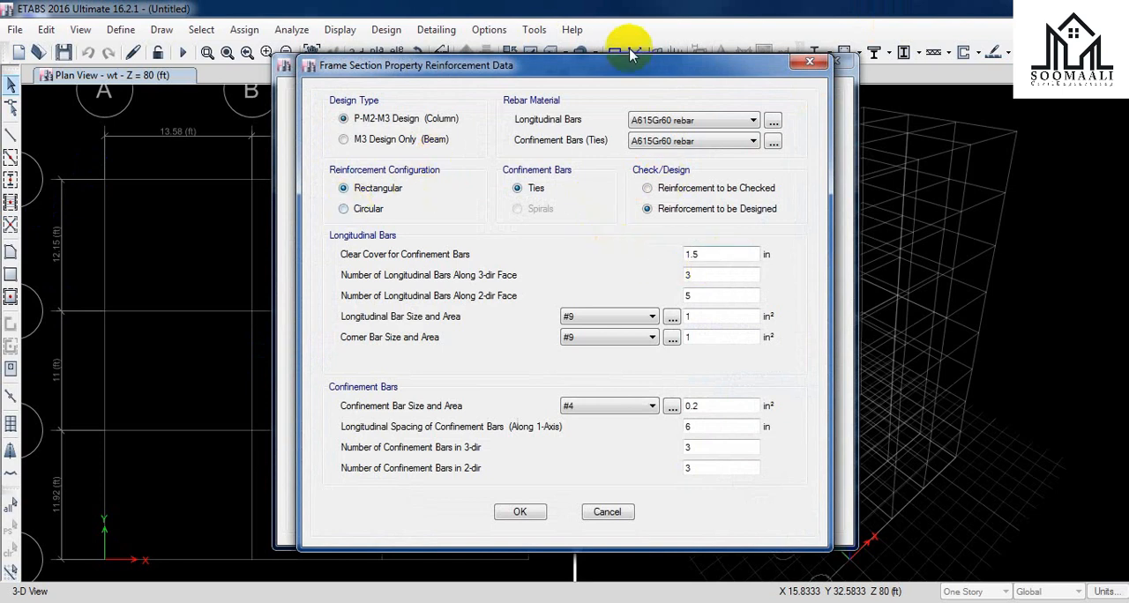
left_click_drag(634, 64, 969, 59)
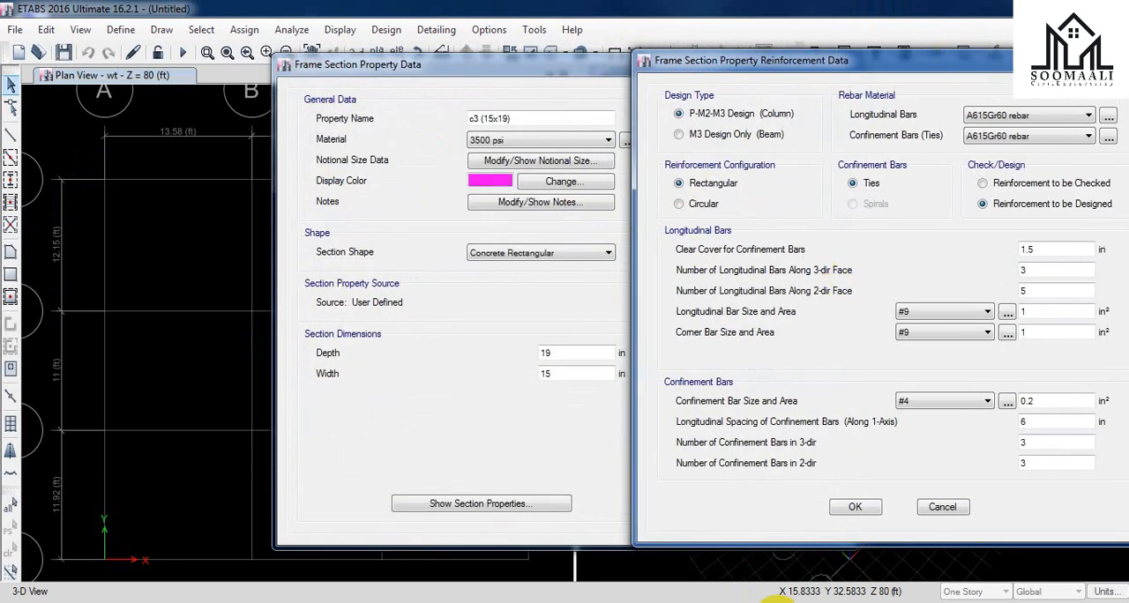
left_click(755, 602)
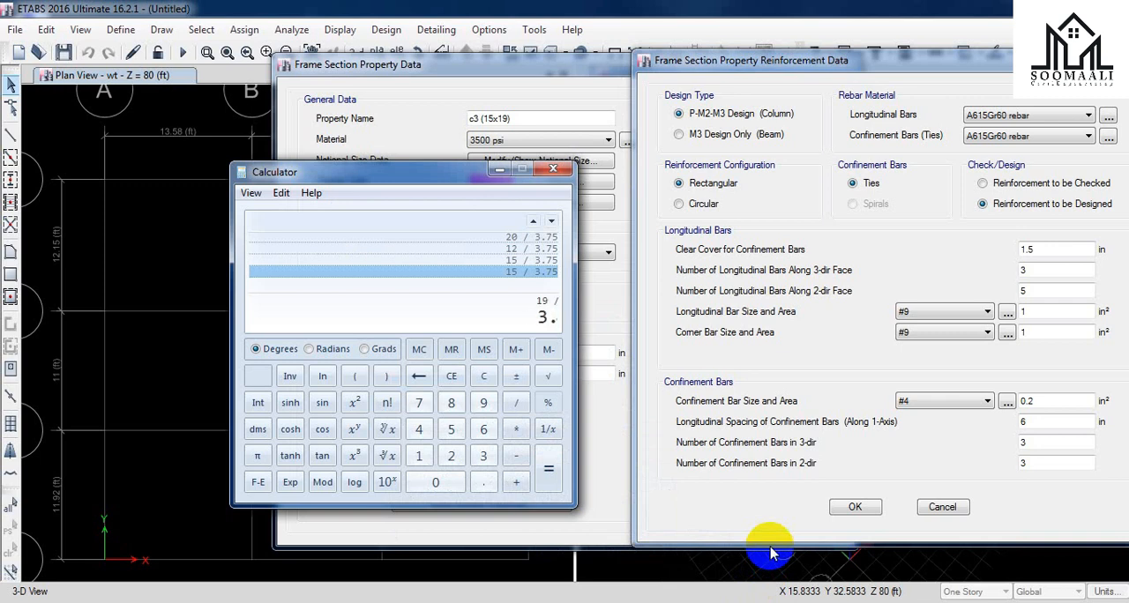
key("Return")
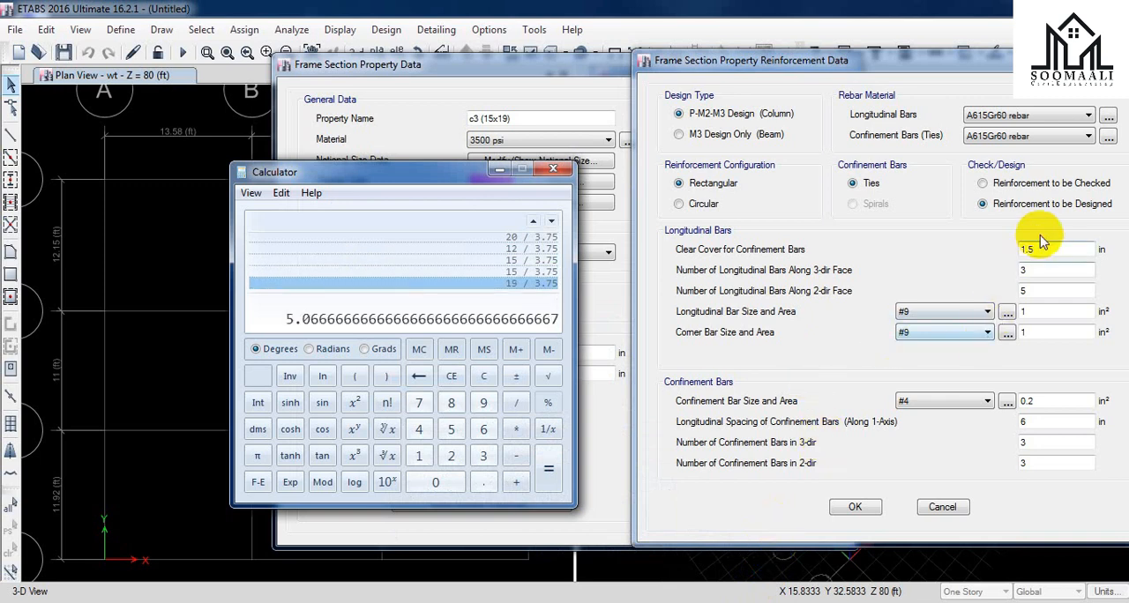
Step: Set the number of longitudinal bars along the 3-dir face of c3 to 5
left_click(1044, 264)
double_click(1045, 273)
type("5")
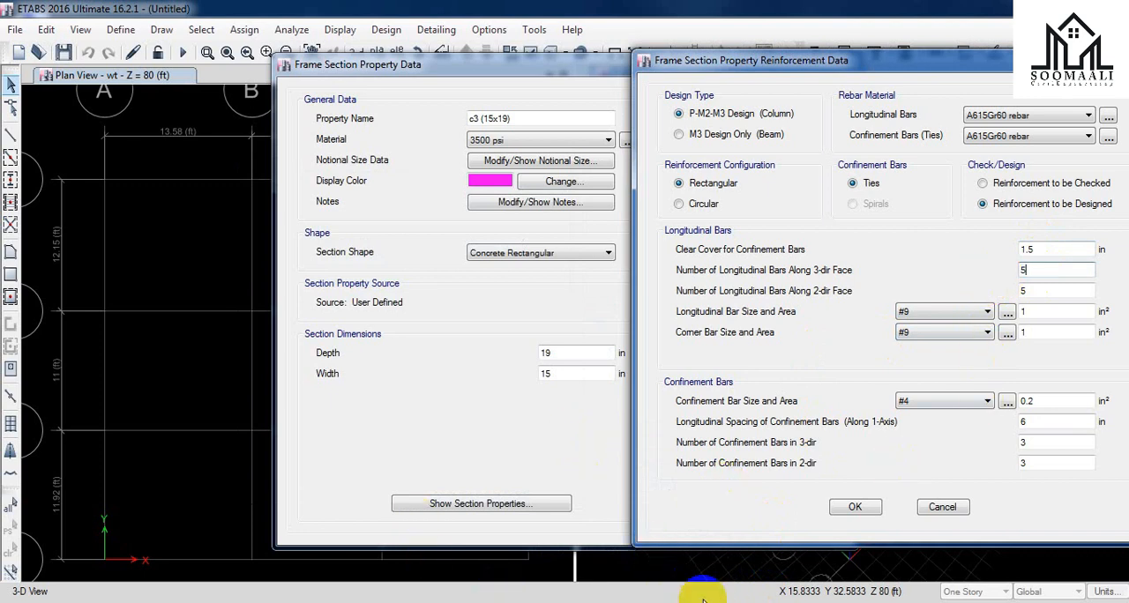
Step: Calculate 15 / 3.75 in Calculator and set c3's number of longitudinal bars along the 2-dir face to 4
left_click(732, 602)
type("15 /")
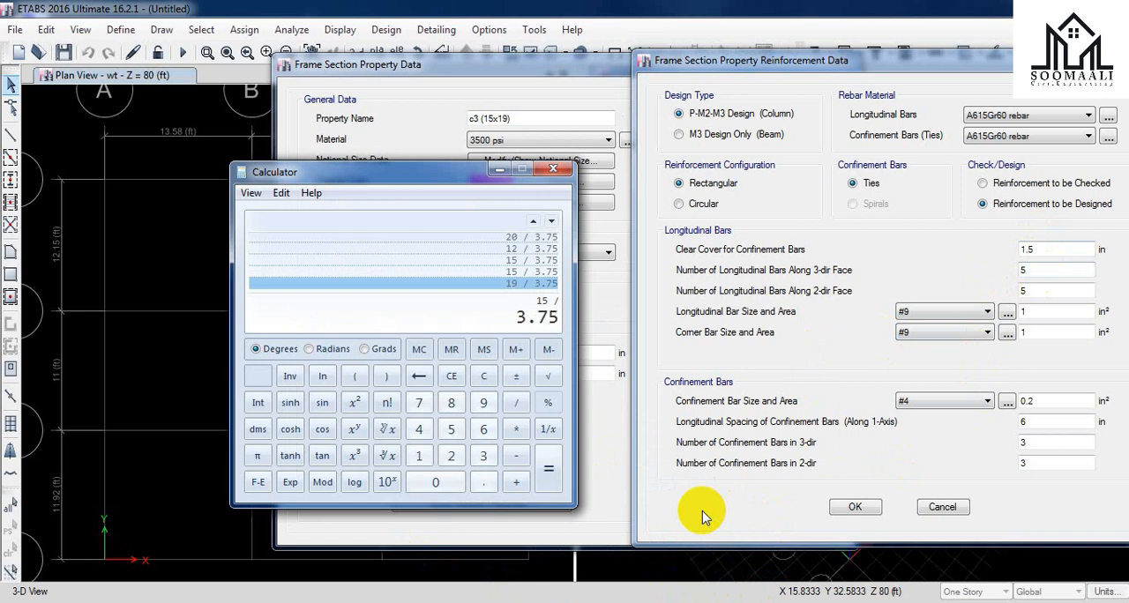
key("Return")
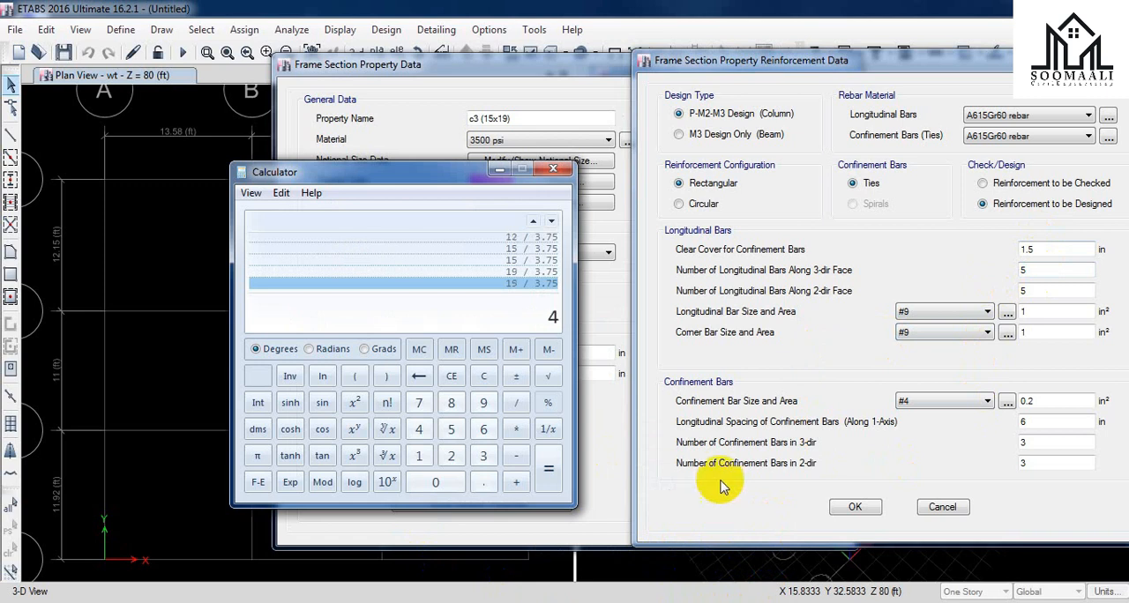
double_click(1035, 287)
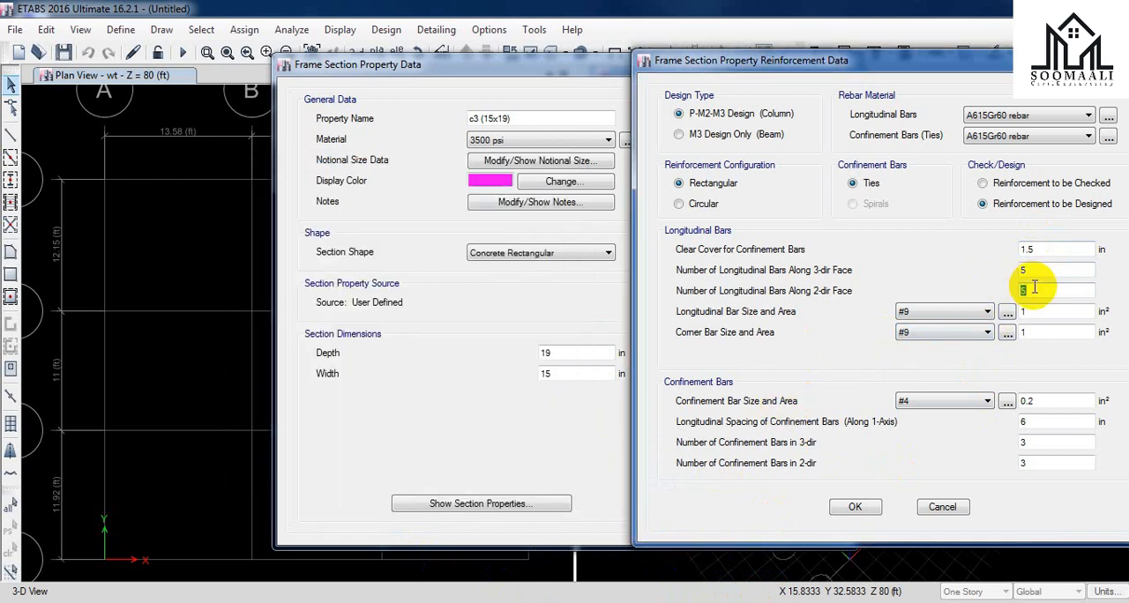
type("4")
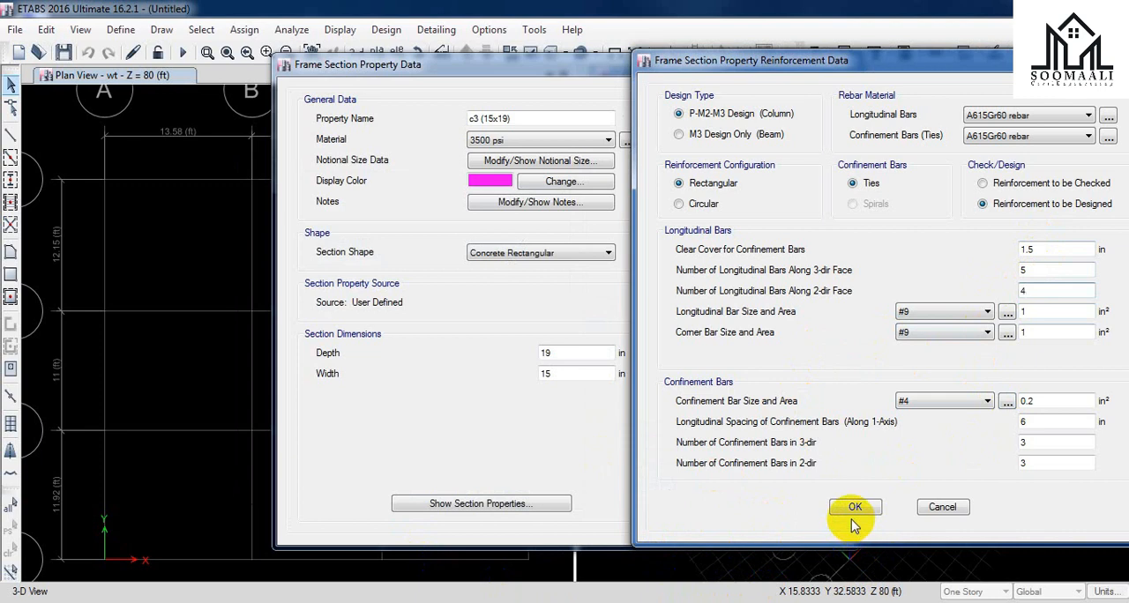
Step: Set c3's confinement bars to size #3 with a longitudinal spacing of 5 in
left_click(969, 402)
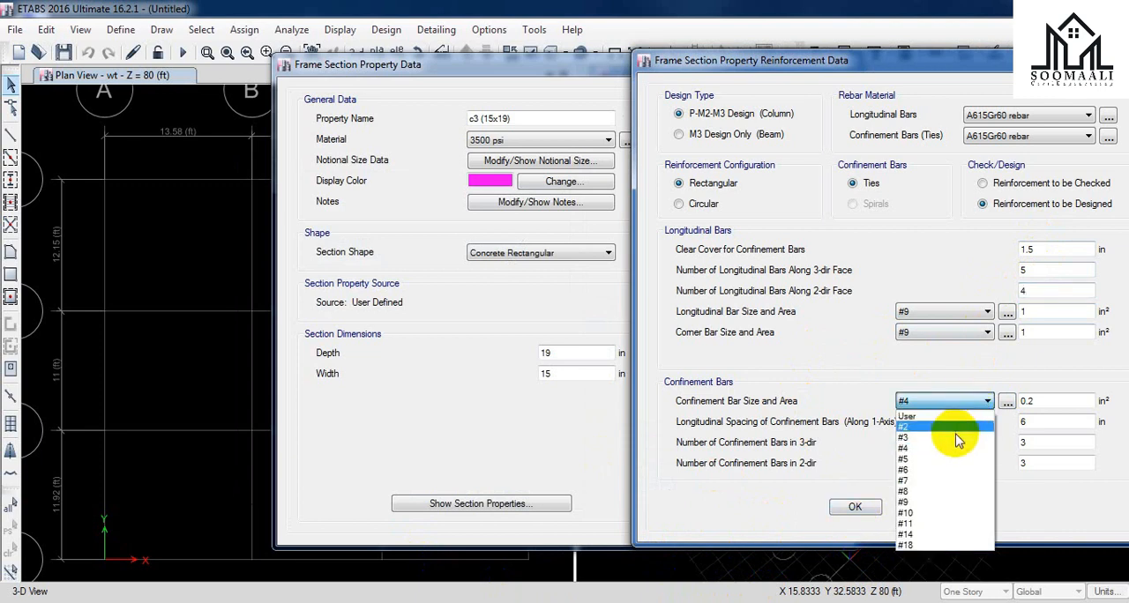
left_click(940, 437)
double_click(1029, 421)
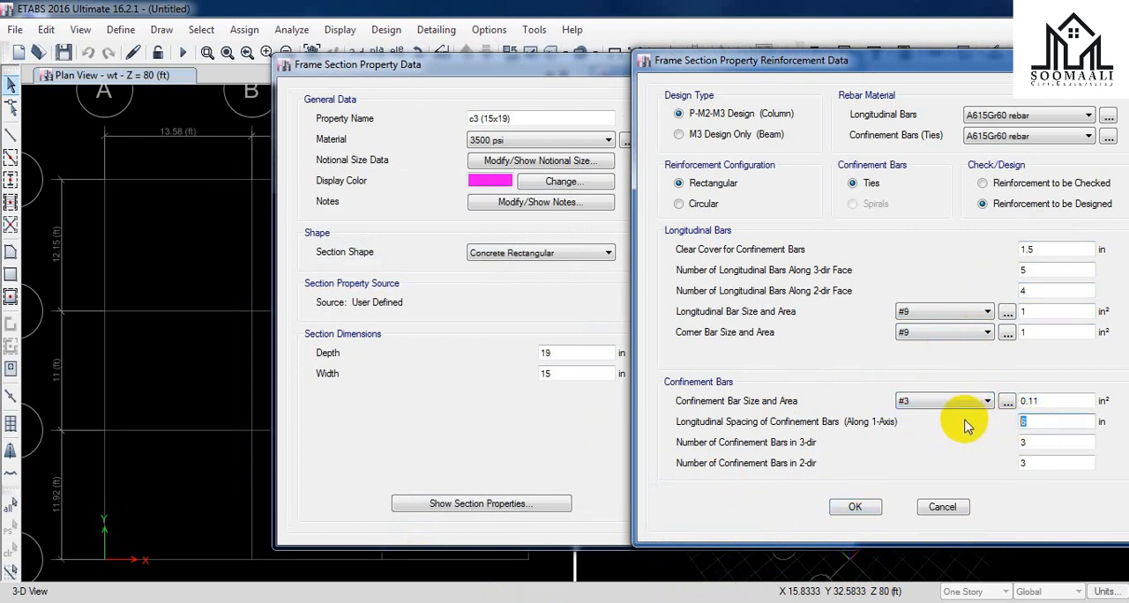
type("5")
Step: Set the number of confinement bars to 22 in the 3-dir and 2 in the 2-dir, accepting the reinforcement and the section
double_click(1029, 443)
type("55")
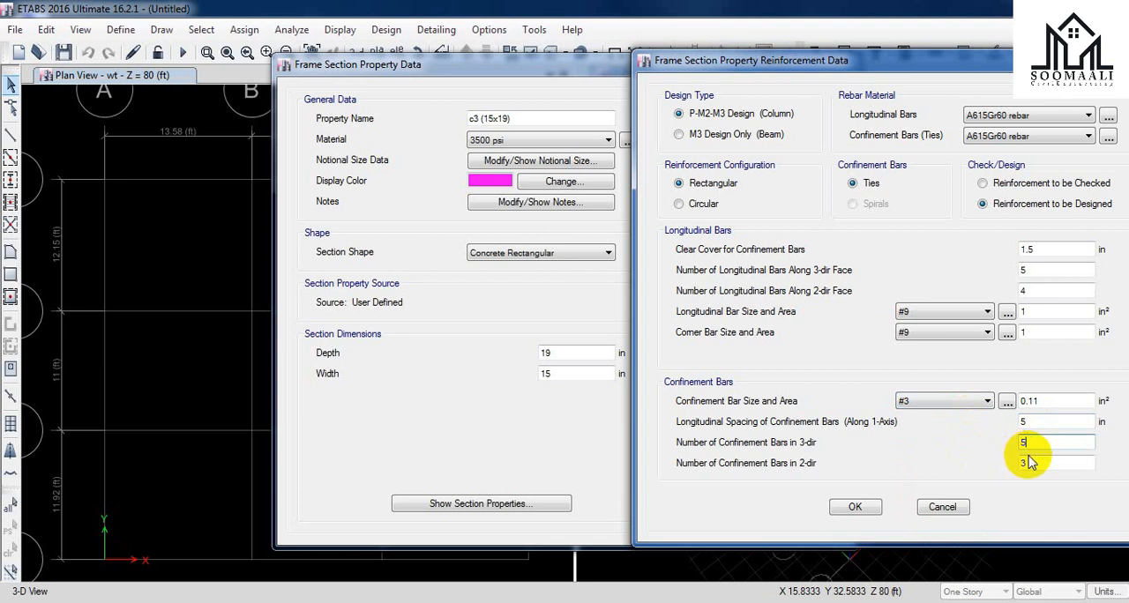
key("BackSpace")
type("22")
double_click(1028, 464)
type("22")
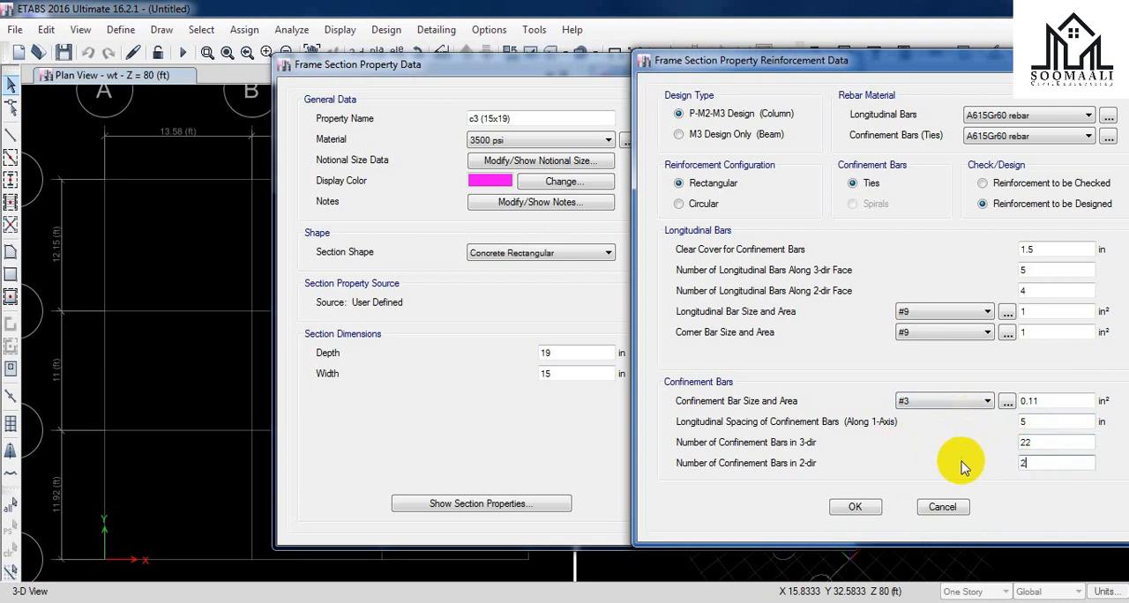
left_click(860, 509)
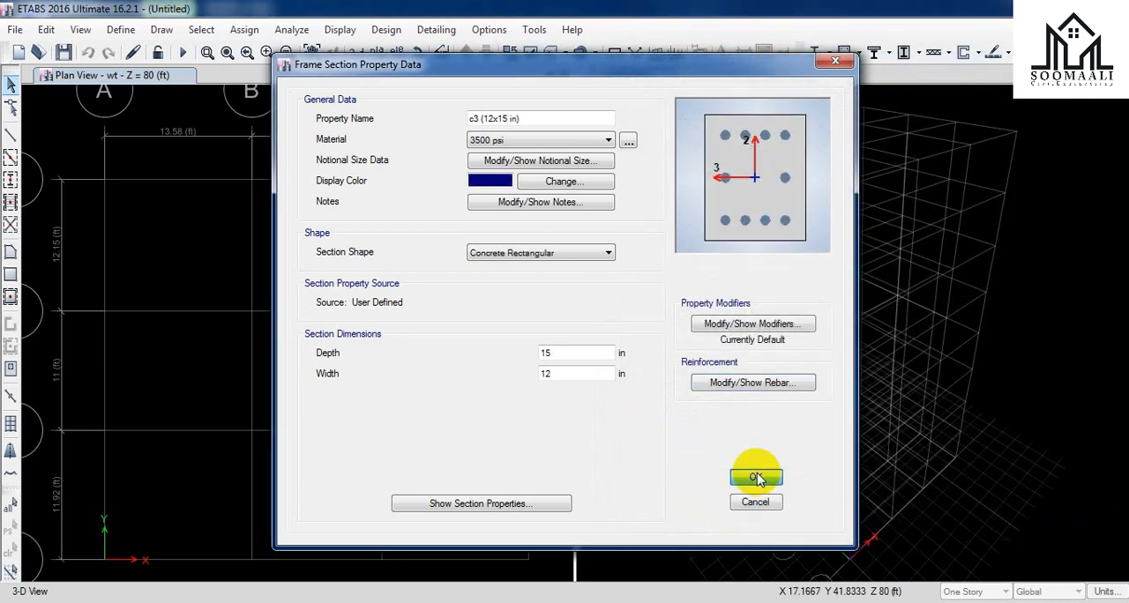
left_click(757, 475)
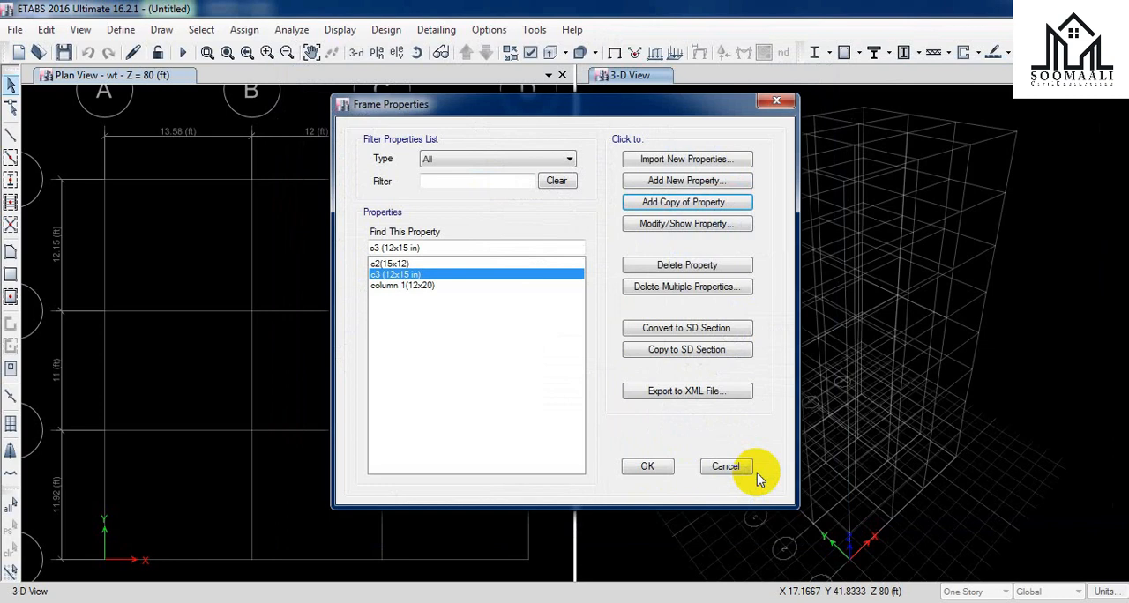